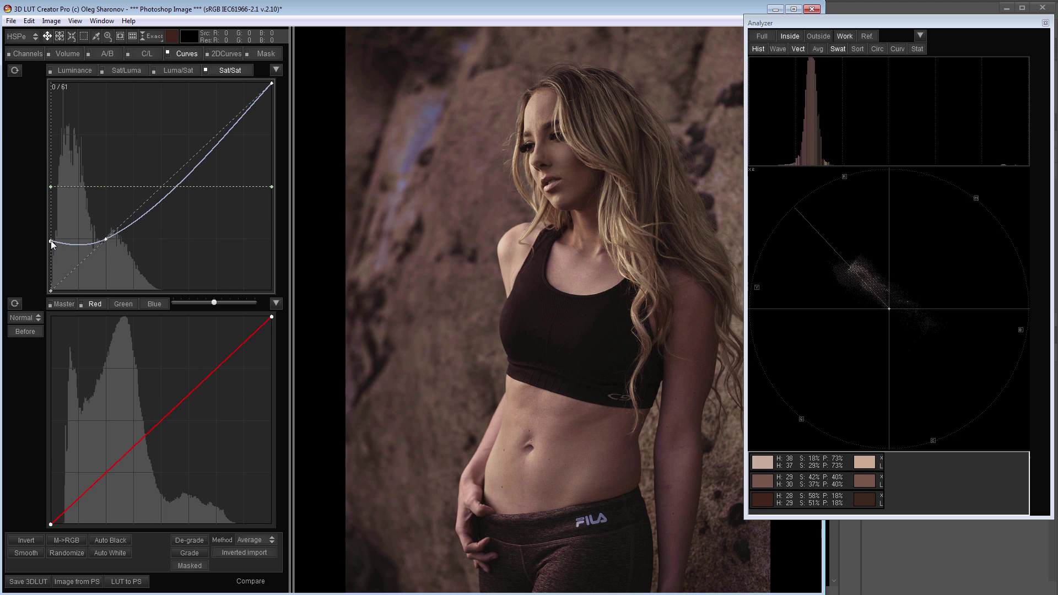
Flatten the Sat/Sat curve by lowering its maximum-saturation point to 64, and reduce the Master blend amount
{"action": "left_click_drag", "start_coordinate": [272, 84], "coordinate": [312, 238]}
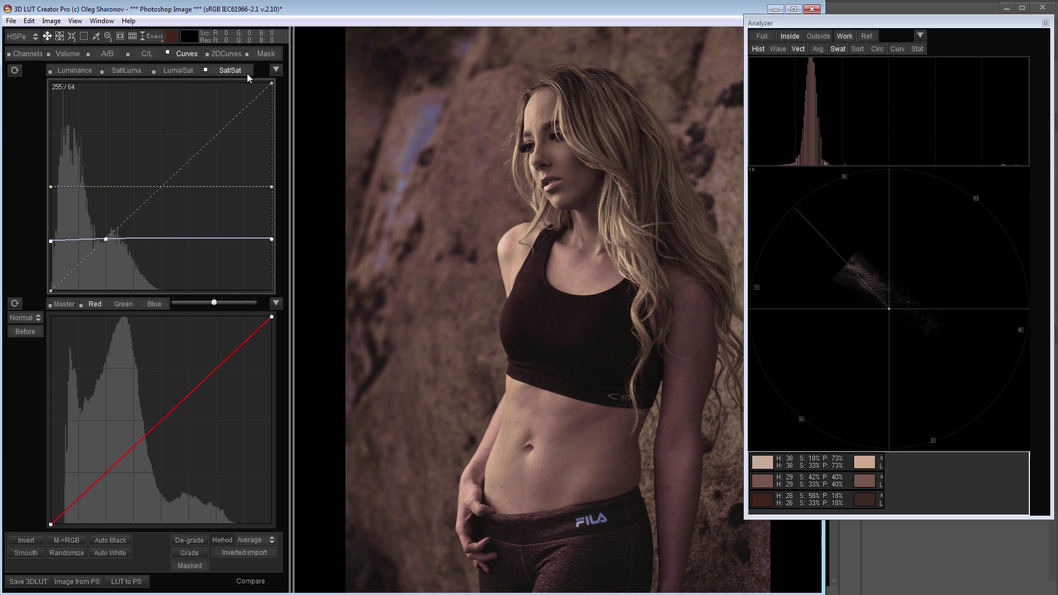
{"action": "left_click", "coordinate": [260, 57]}
{"action": "left_click_drag", "start_coordinate": [212, 341], "coordinate": [184, 338]}
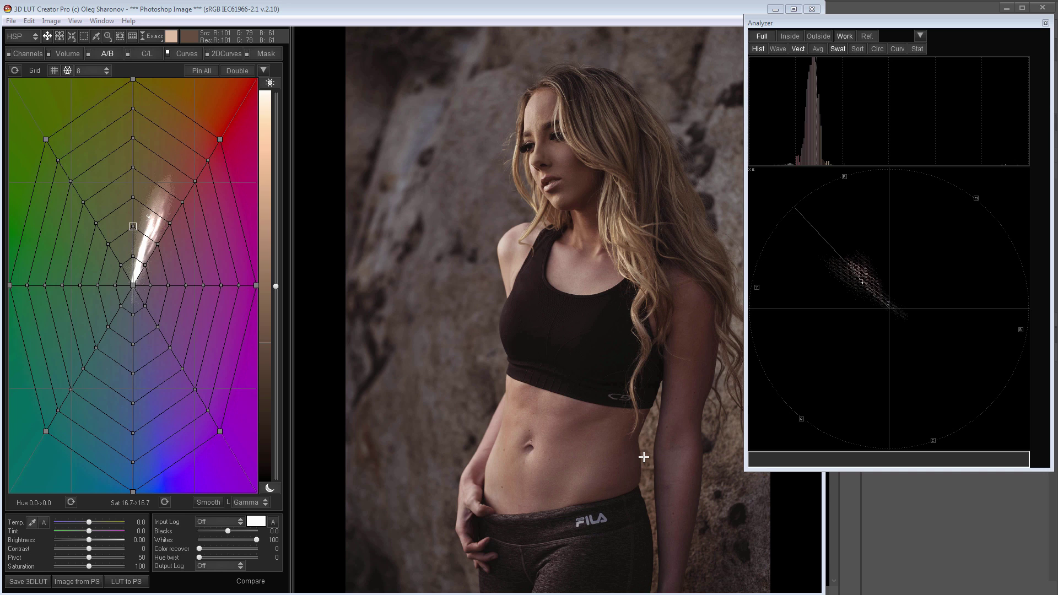
Add a Sat/Sat curve point sampled from the abdomen skin at 79, flatten the curve with end points at 82 and 81, and compare before/after
{"action": "left_click", "coordinate": [610, 453]}
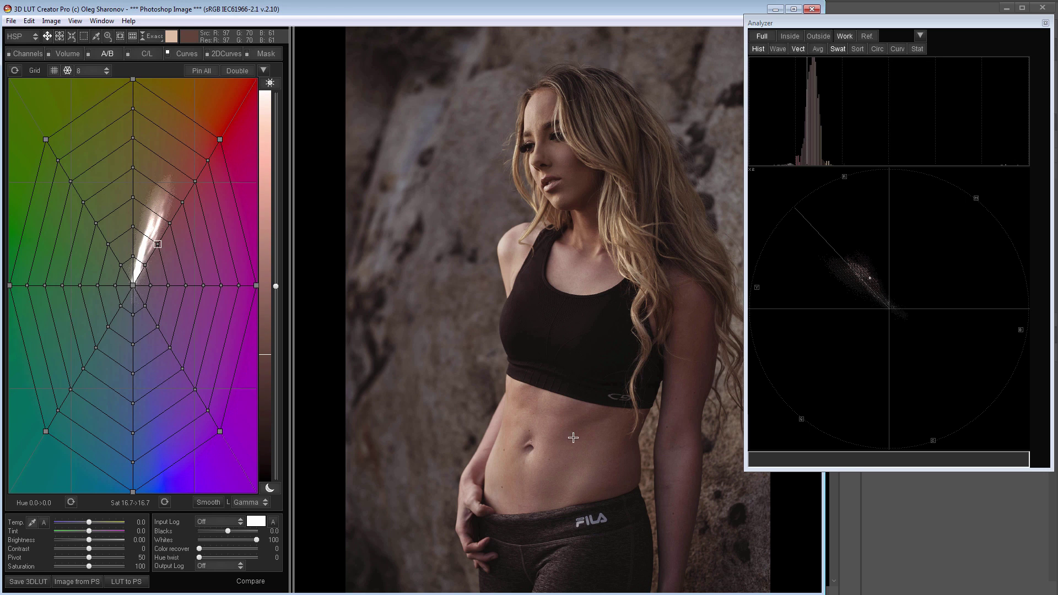
{"action": "left_click", "coordinate": [189, 53]}
{"action": "left_click", "coordinate": [227, 71]}
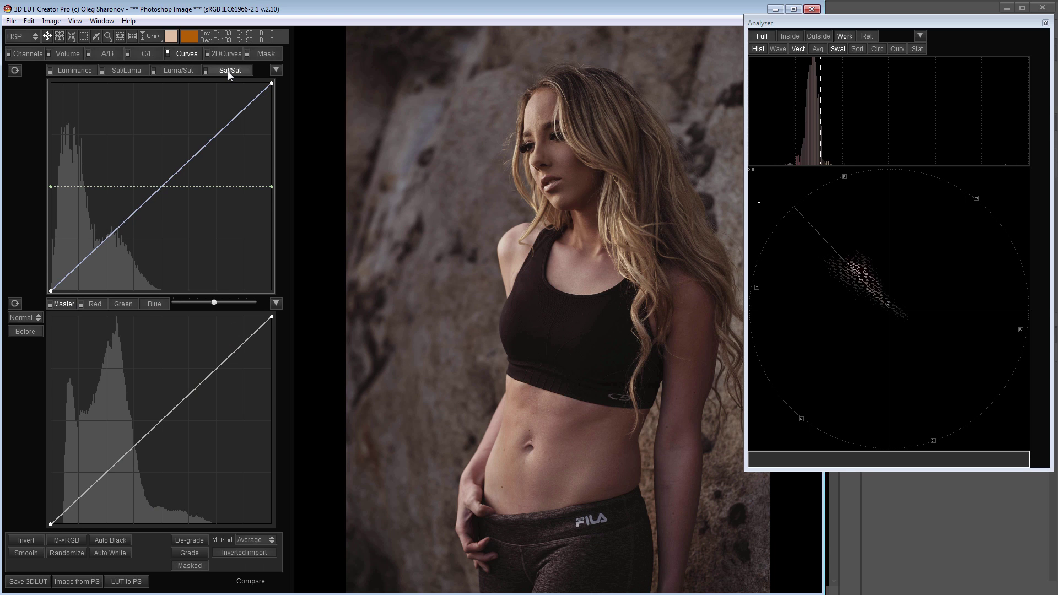
{"action": "left_click", "coordinate": [559, 428], "text": "ctrl"}
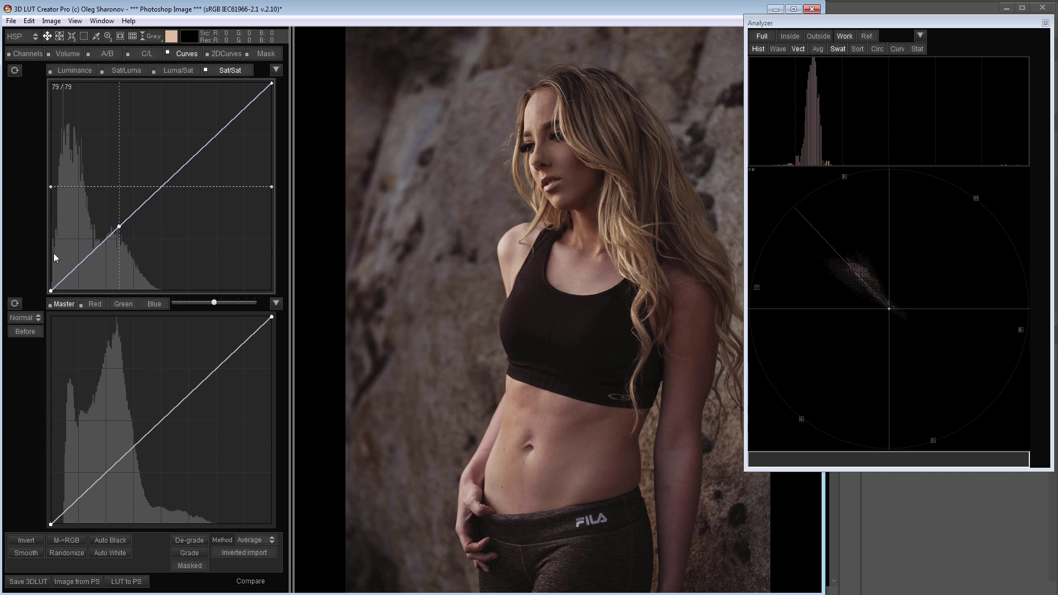
{"action": "left_click_drag", "start_coordinate": [51, 289], "coordinate": [38, 221]}
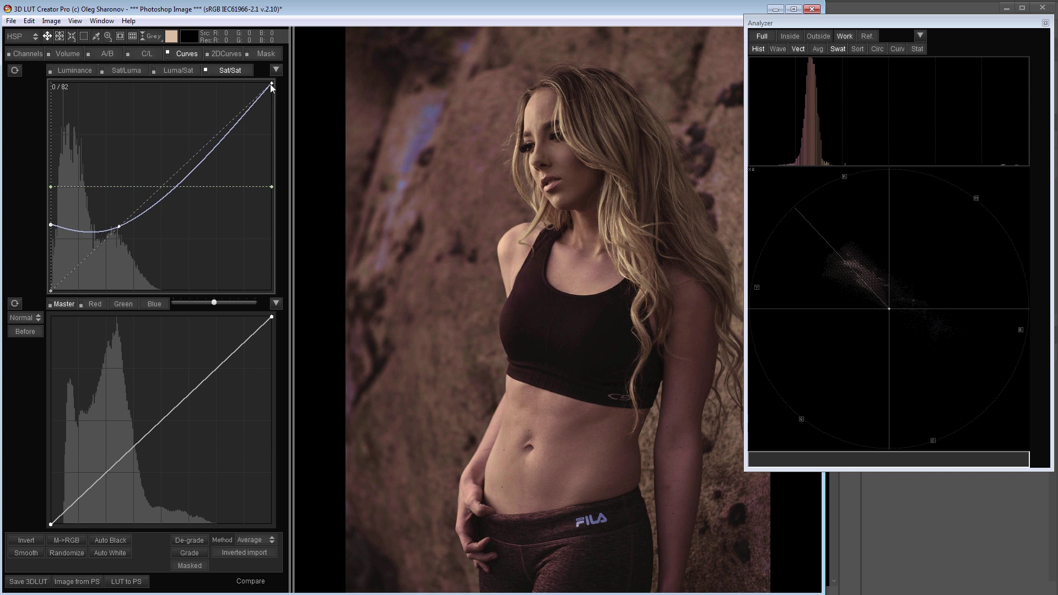
{"action": "left_click_drag", "start_coordinate": [270, 84], "coordinate": [280, 224]}
{"action": "key", "text": "b"}
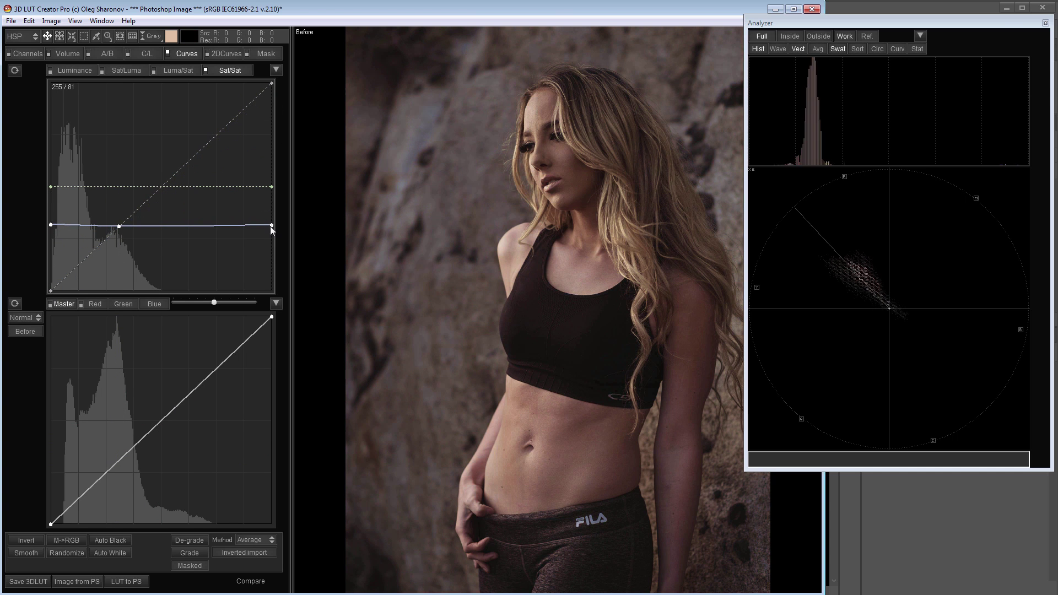
{"action": "key", "text": "b"}
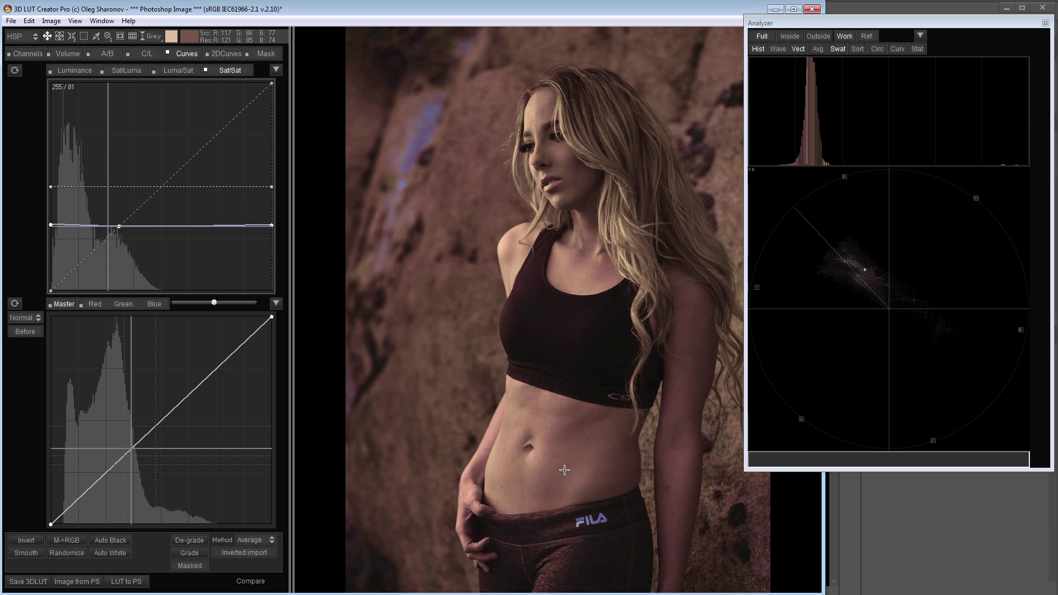
Bypass the Sat/Sat curve and move the A/B grid's outer yellow point towards red to hue 17, comparing the result with the original
{"action": "left_click", "coordinate": [206, 70]}
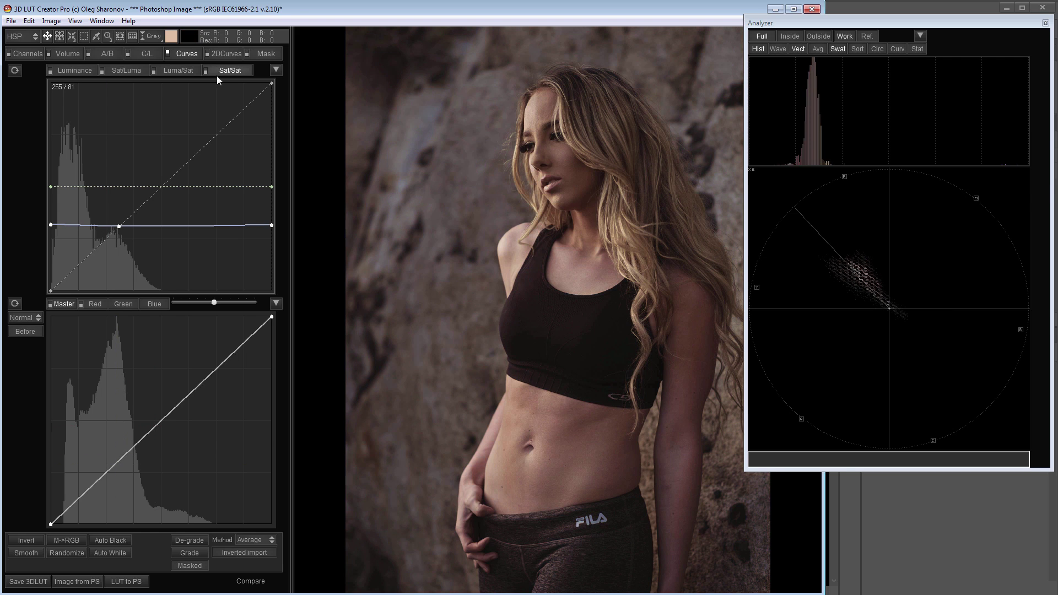
{"action": "left_click", "coordinate": [110, 53]}
{"action": "left_click_drag", "start_coordinate": [132, 79], "coordinate": [191, 104]}
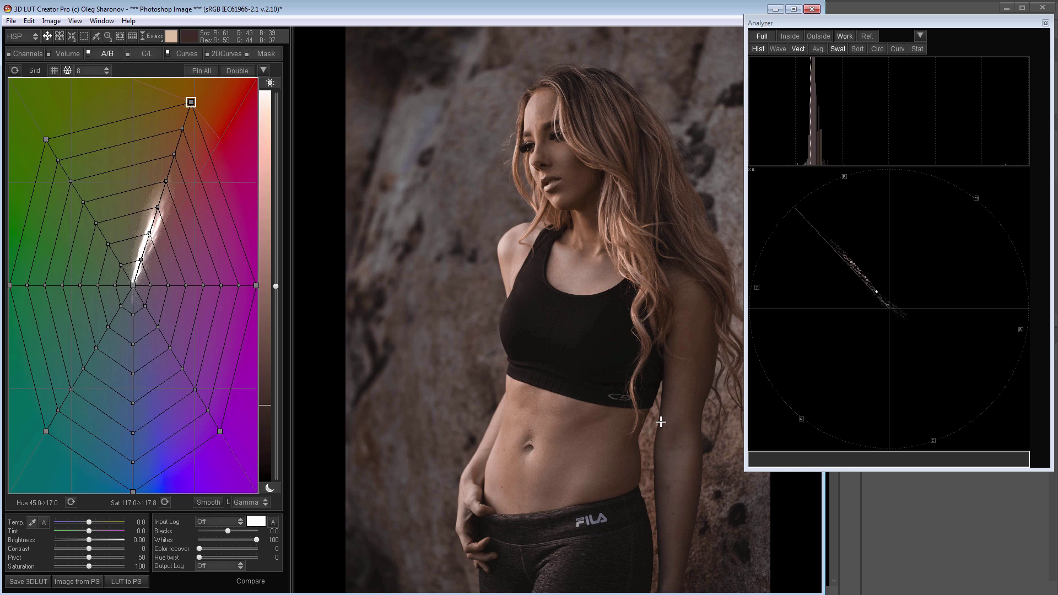
{"action": "key", "text": "c"}
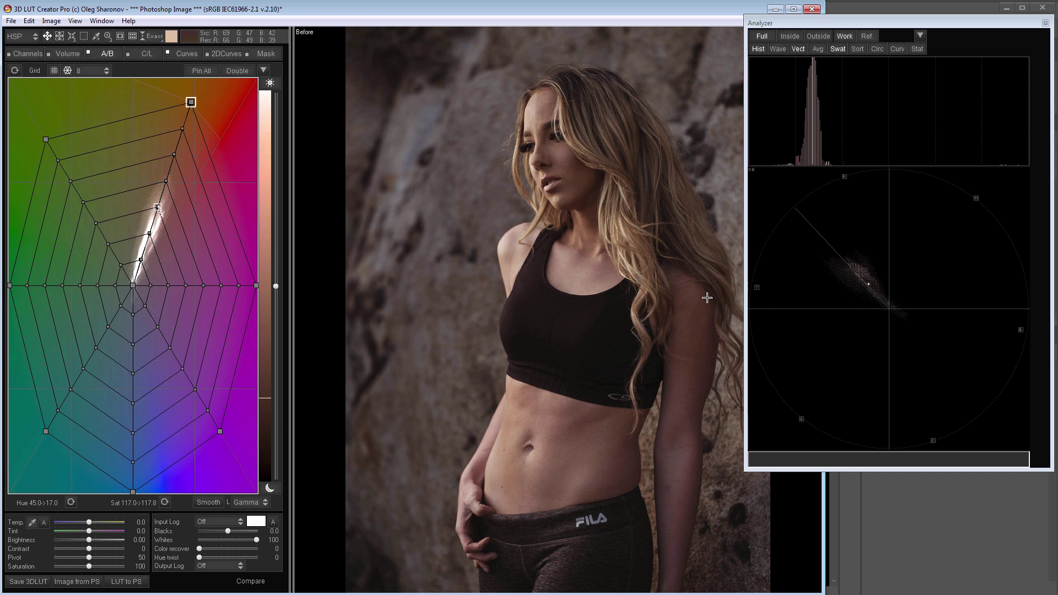
{"action": "key", "text": "c"}
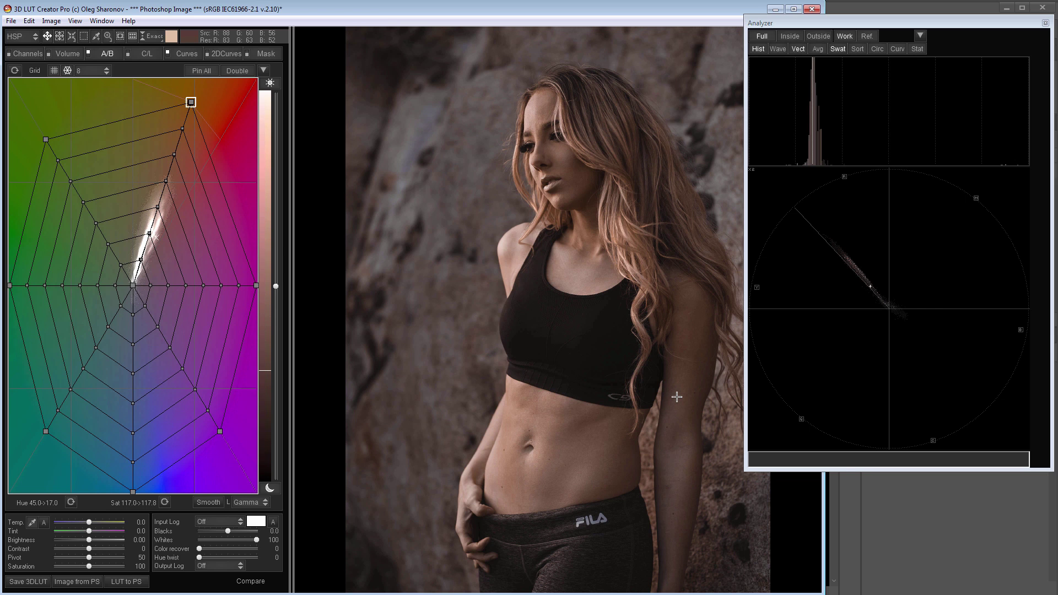
Turn the Sat/Sat curve back on
{"action": "left_click", "coordinate": [184, 51]}
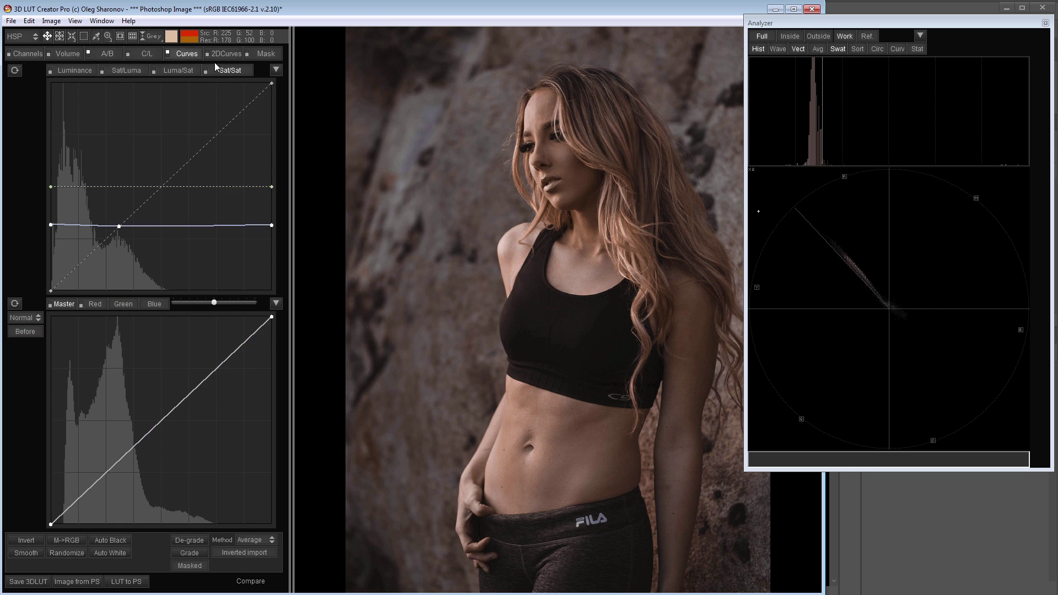
{"action": "left_click", "coordinate": [206, 70]}
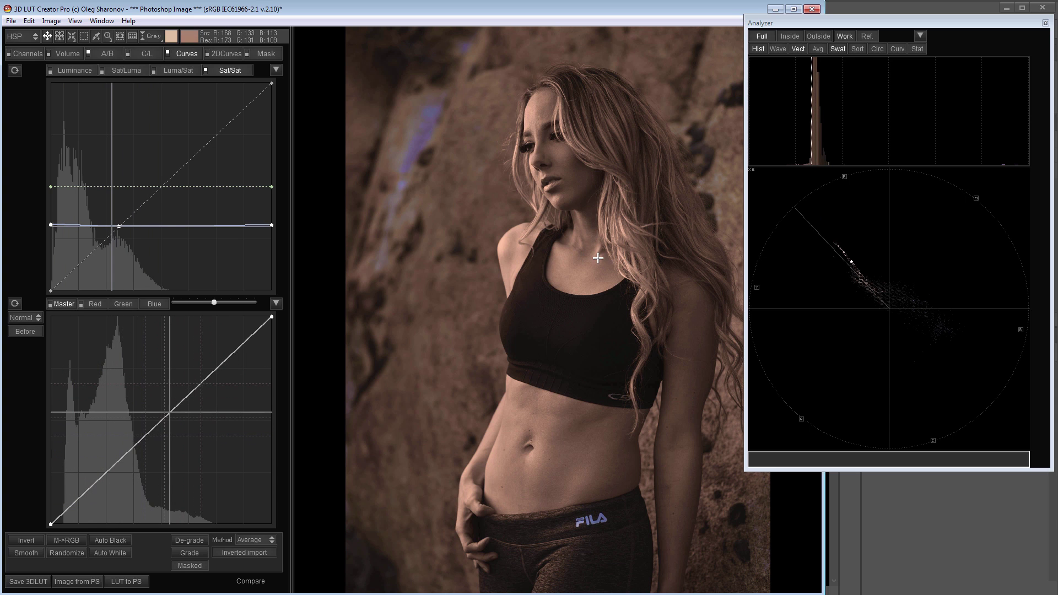
Check the RGB histogram, return the analyzer to the Hue histogram, and compare it with the A/B adjustment off and on
{"action": "left_click", "coordinate": [921, 34]}
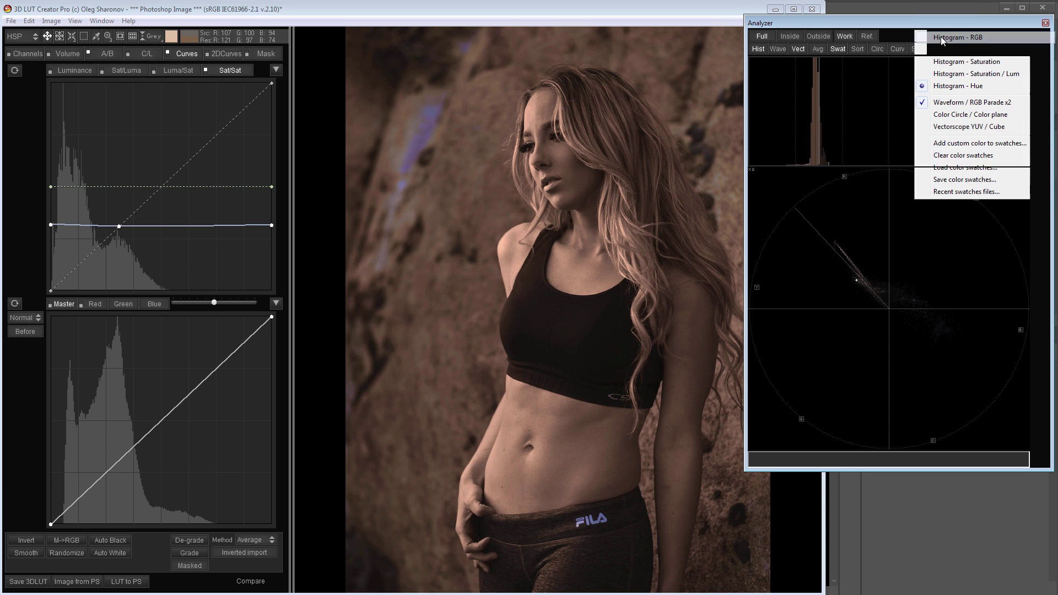
{"action": "left_click", "coordinate": [935, 36]}
{"action": "left_click", "coordinate": [921, 34]}
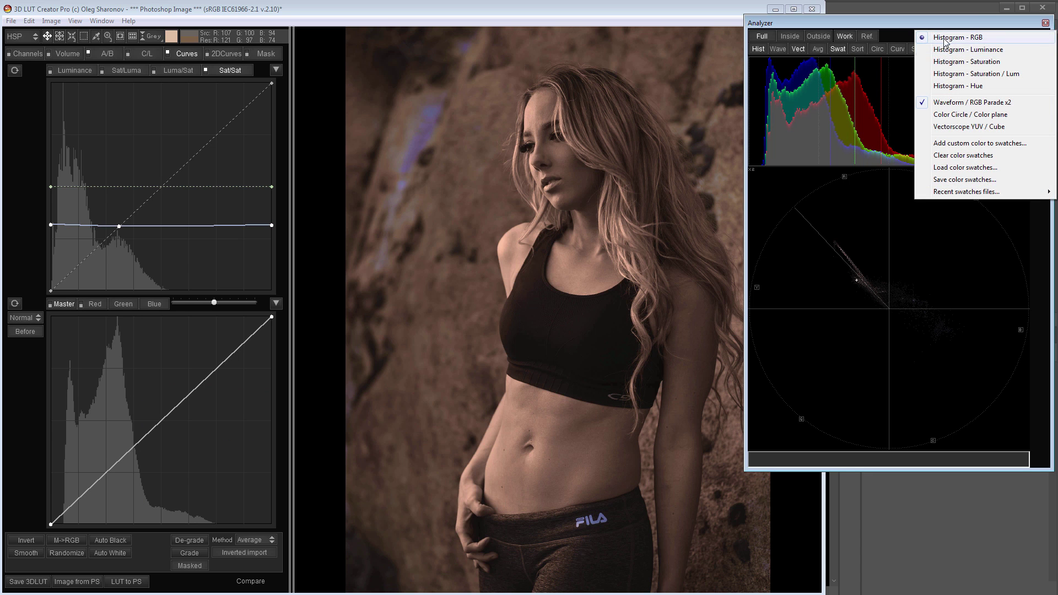
{"action": "left_click", "coordinate": [980, 87]}
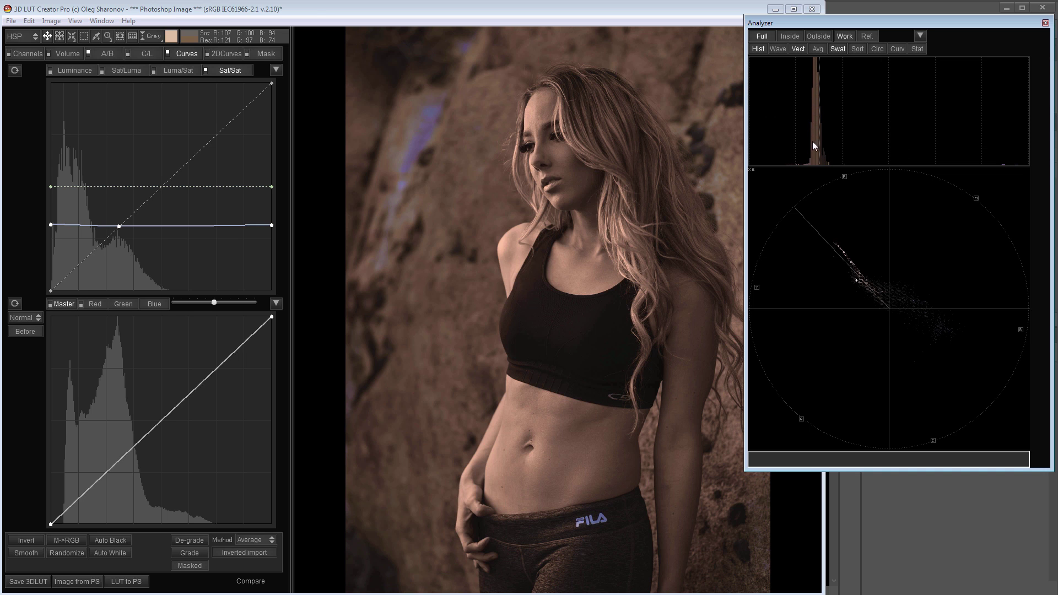
{"action": "left_click", "coordinate": [87, 56]}
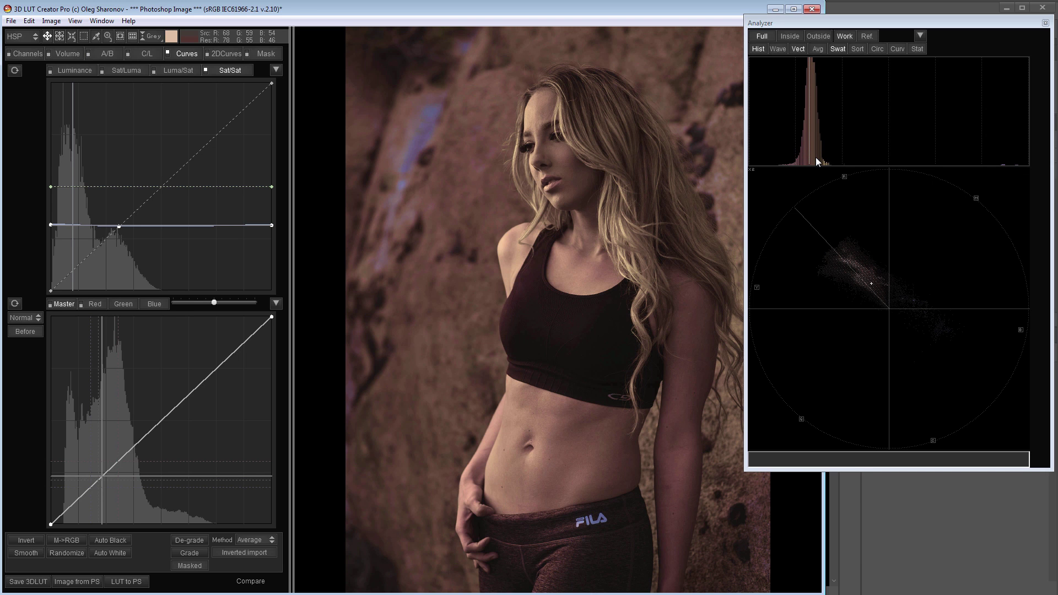
{"action": "left_click", "coordinate": [88, 53]}
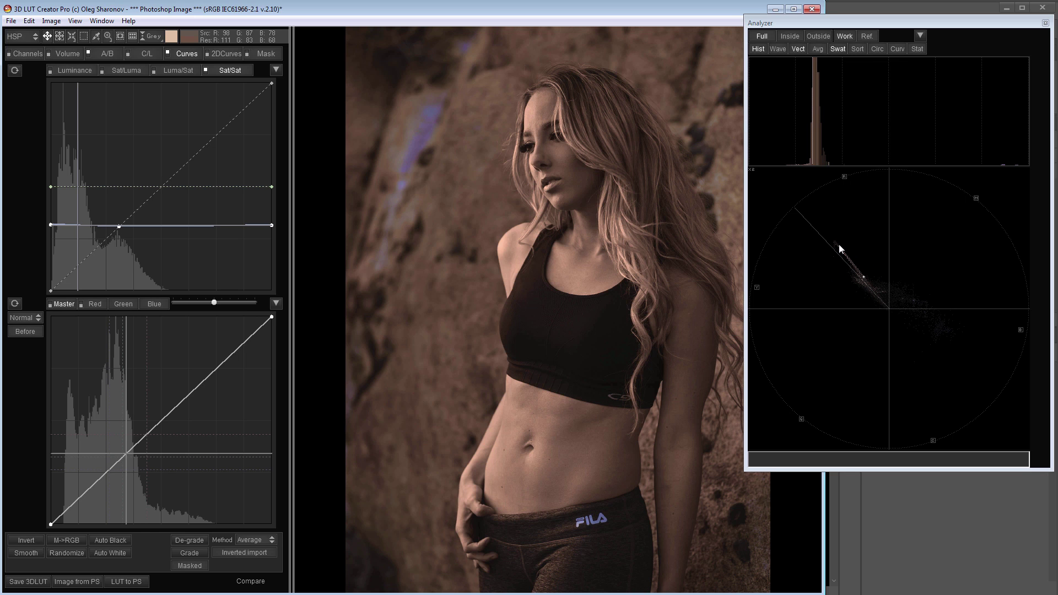
Inspect the colour distribution in the vectorscope's 3D cube from several angles, compare it with the original image, and return to the flat vectorscope
{"action": "left_click", "coordinate": [893, 279]}
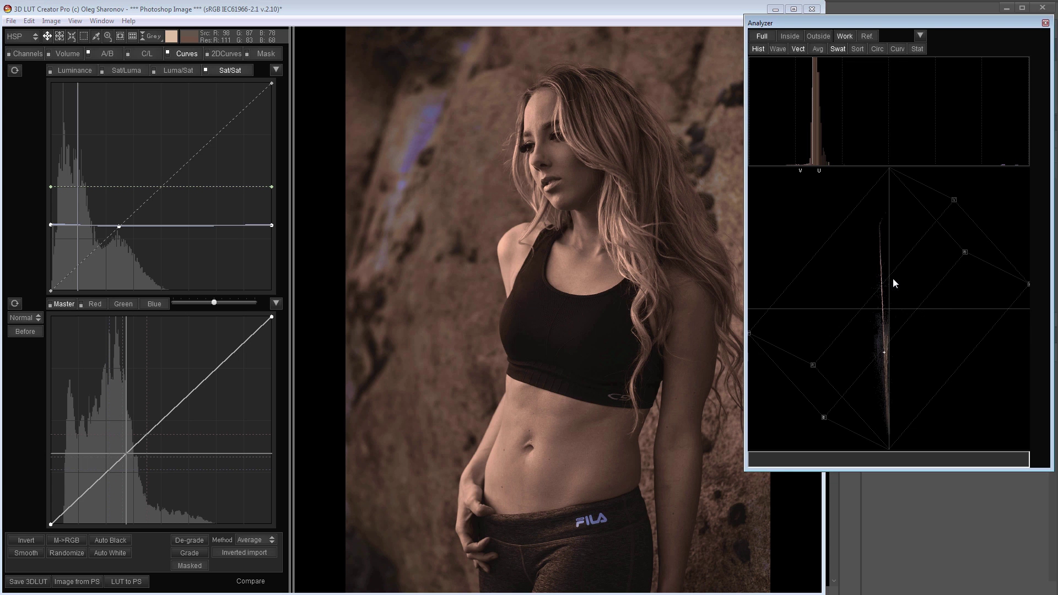
{"action": "left_click_drag", "start_coordinate": [964, 296], "coordinate": [789, 296]}
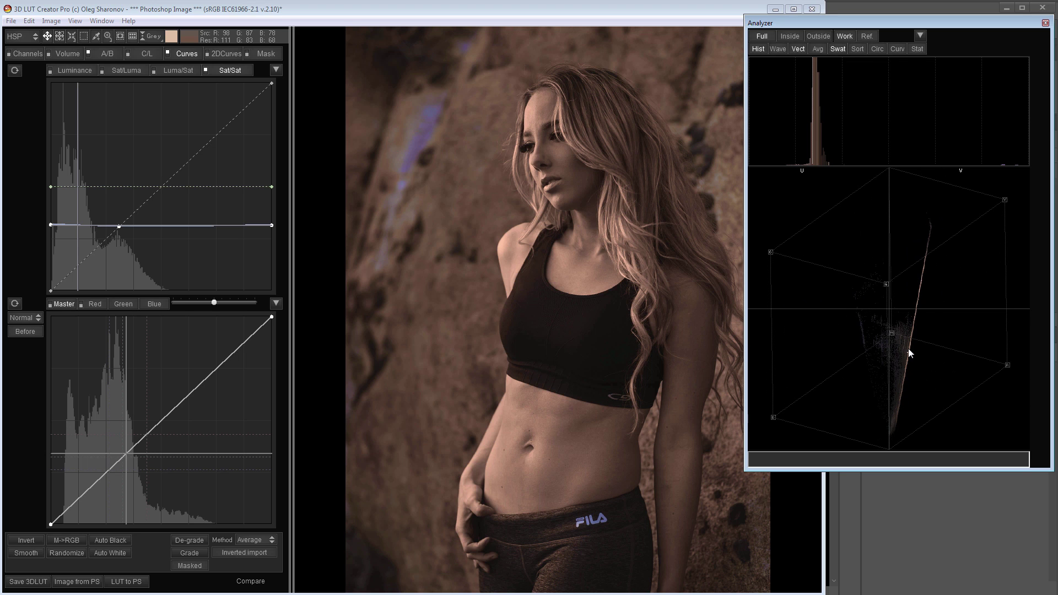
{"action": "left_click_drag", "start_coordinate": [920, 329], "coordinate": [903, 362]}
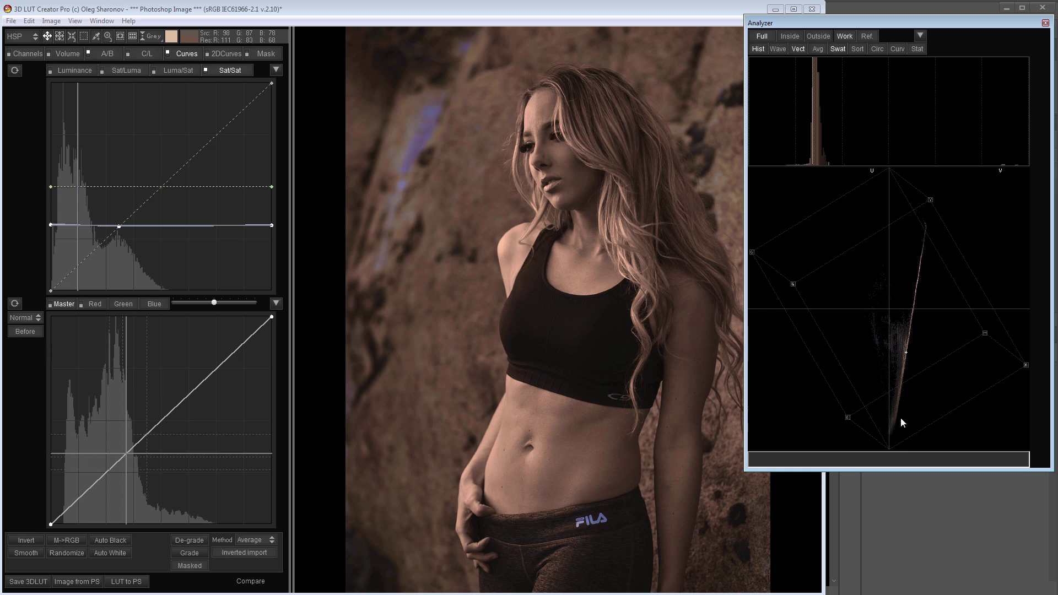
{"action": "left_click_drag", "start_coordinate": [900, 418], "coordinate": [929, 356]}
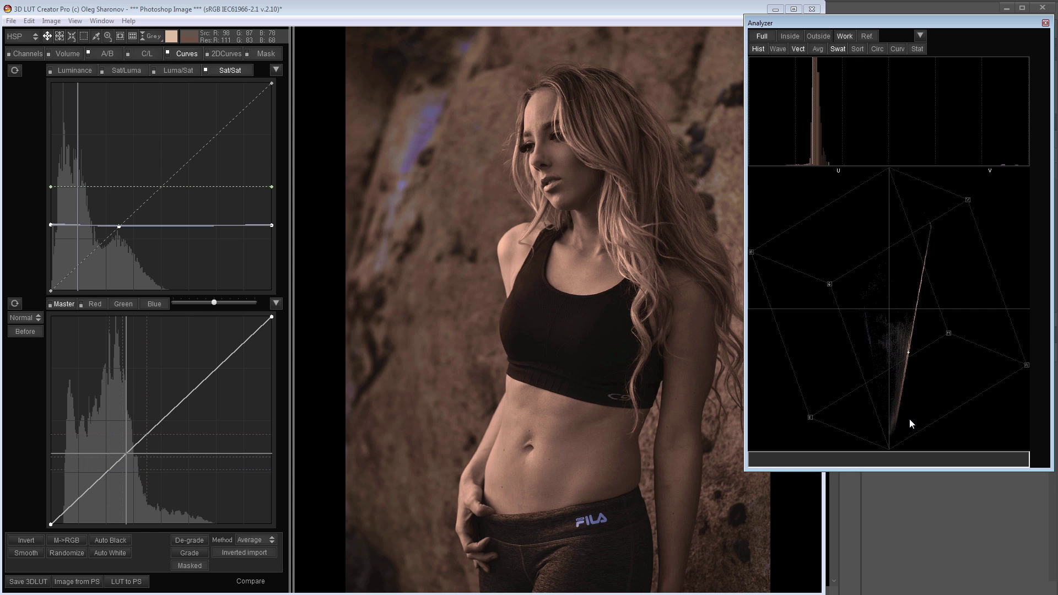
{"action": "key", "text": "Caps_Lock"}
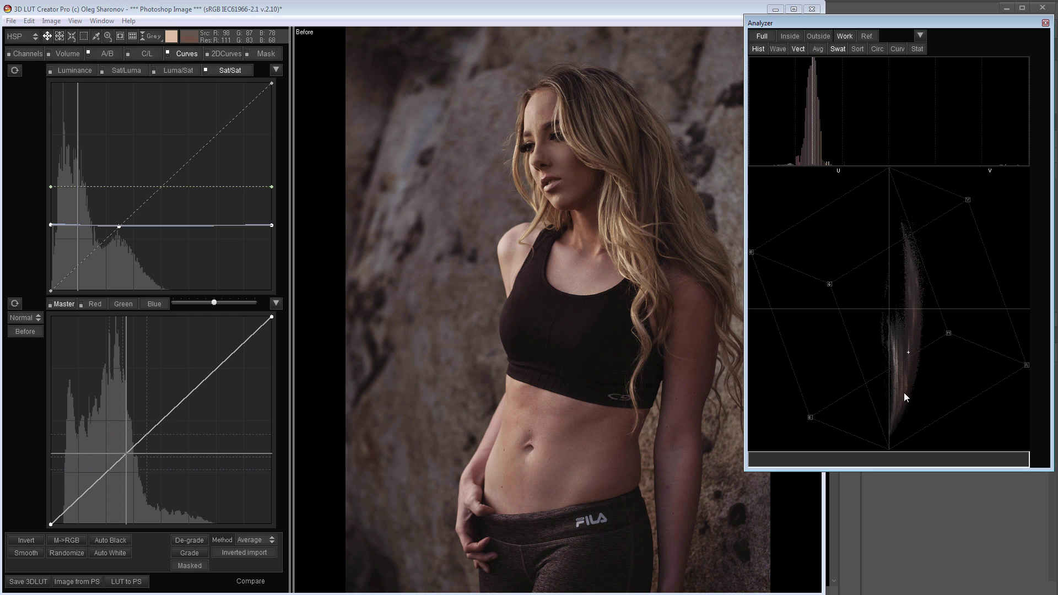
{"action": "key", "text": "Caps_Lock"}
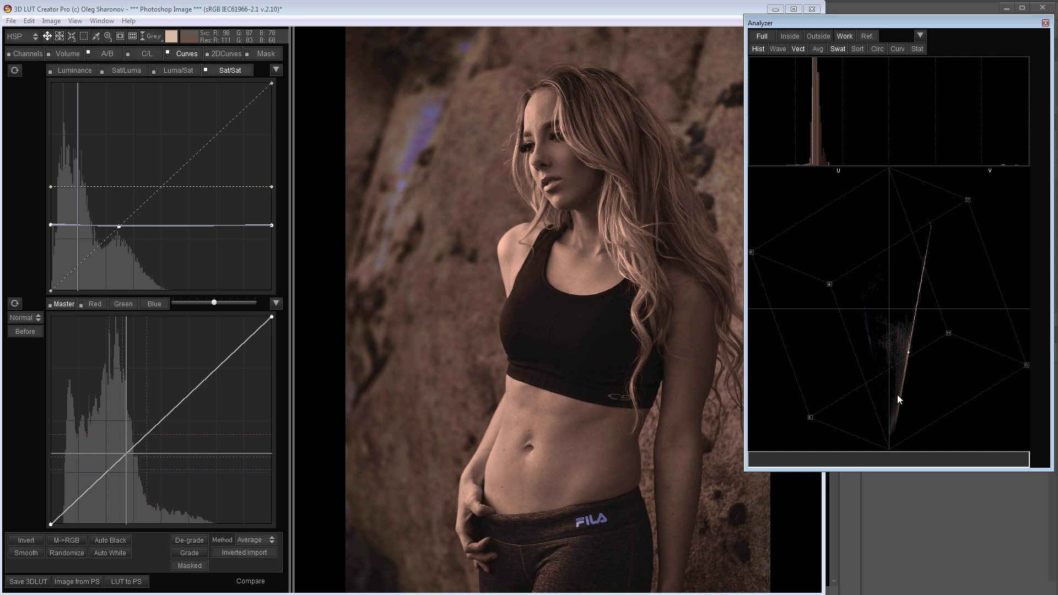
{"action": "left_click", "coordinate": [927, 279]}
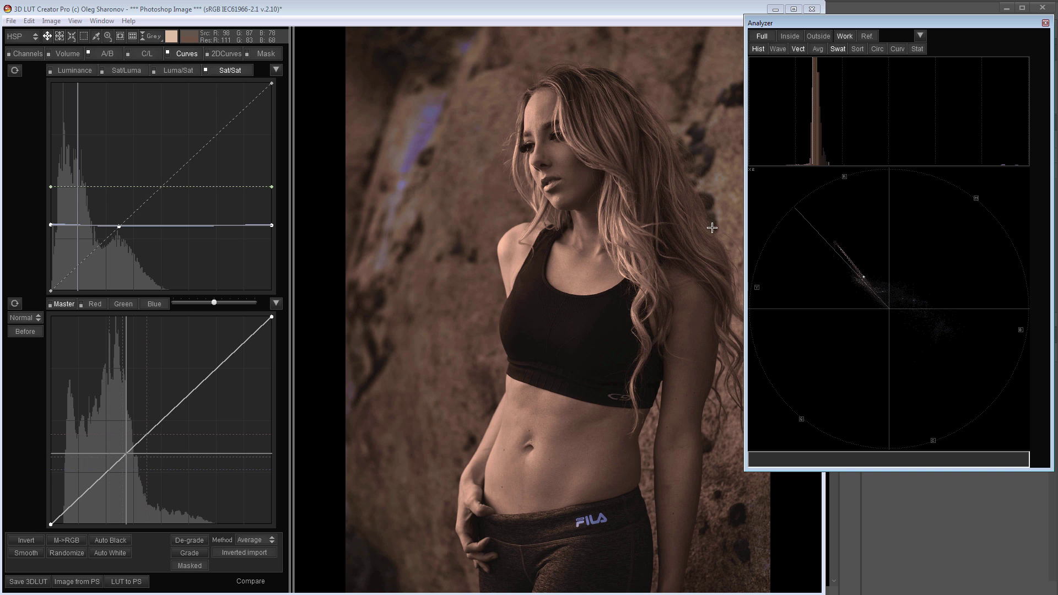
Shape a luminance mask that isolates the midtones, with its zero points at 67 and 125, and preview the mask
{"action": "left_click", "coordinate": [265, 54]}
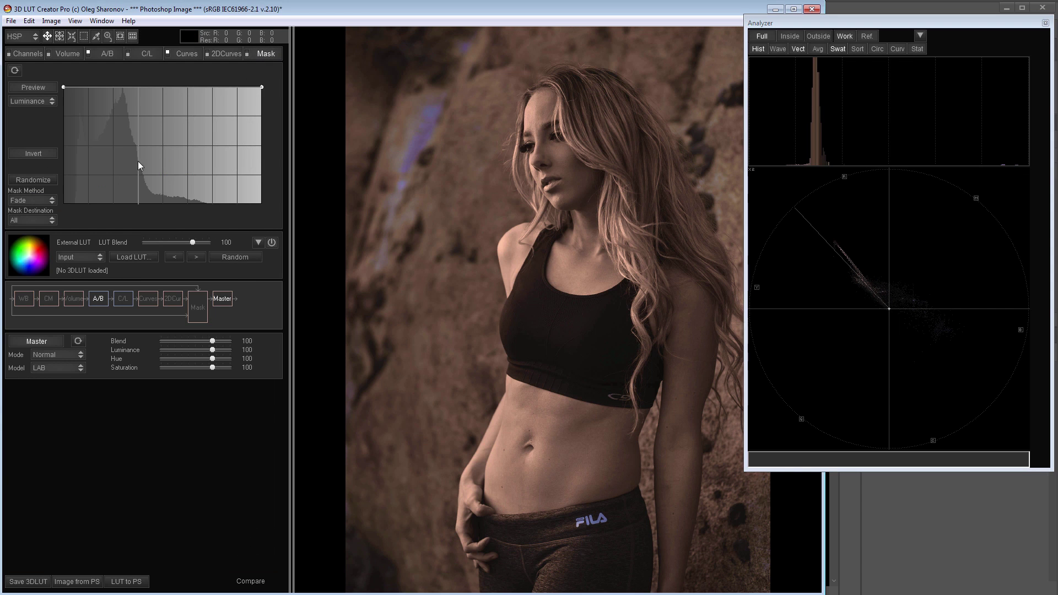
{"action": "left_click", "coordinate": [122, 87]}
{"action": "left_click", "coordinate": [143, 87]}
{"action": "mouse_move", "coordinate": [167, 88]}
{"action": "left_mouse_down"}
{"action": "mouse_move", "coordinate": [163, 141]}
{"action": "mouse_move", "coordinate": [155, 87]}
{"action": "left_mouse_up"}
{"action": "left_click_drag", "start_coordinate": [63, 87], "coordinate": [114, 230]}
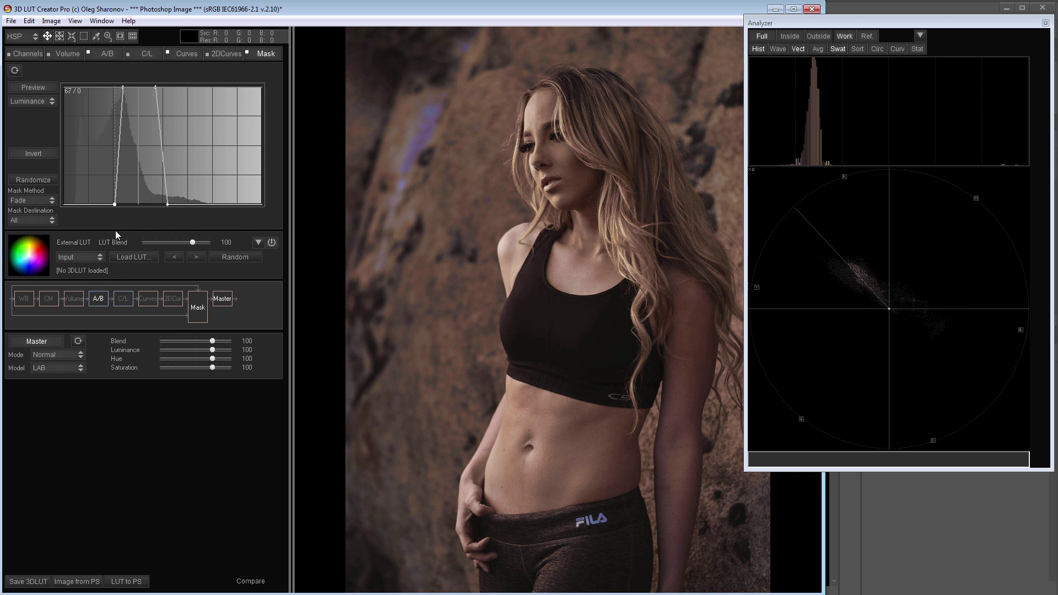
{"action": "left_click_drag", "start_coordinate": [166, 203], "coordinate": [160, 204]}
{"action": "left_click", "coordinate": [34, 87]}
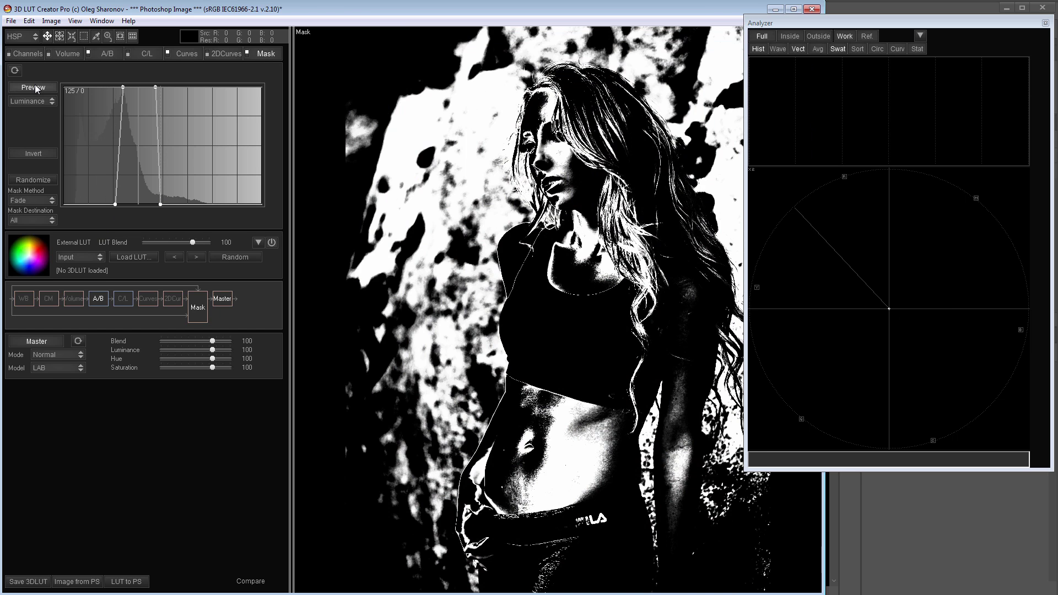
{"action": "left_click", "coordinate": [35, 87]}
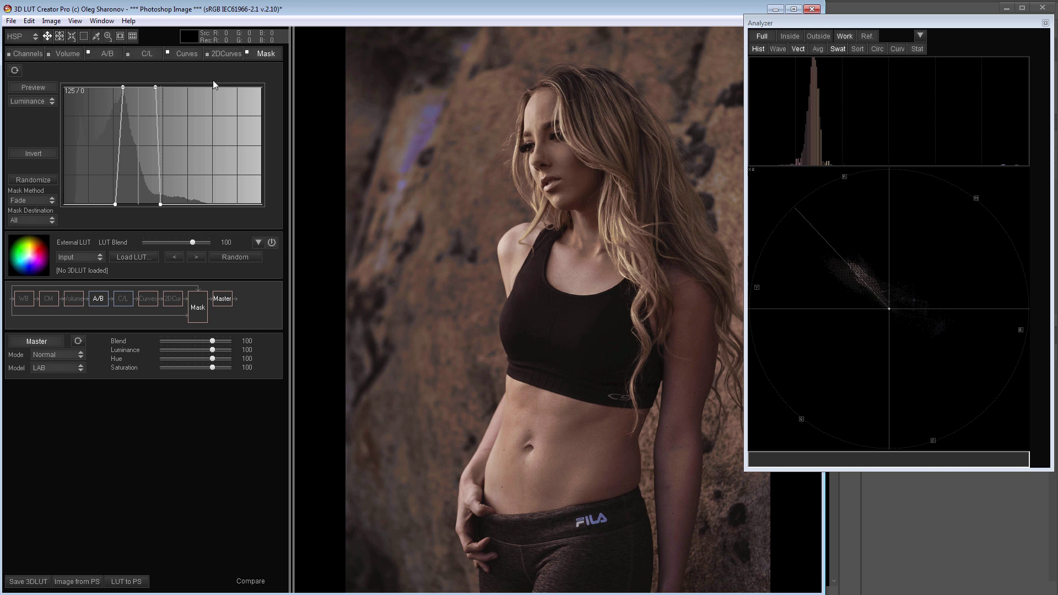
Bypass the mask and compare the analyzer for the areas inside and outside it, leaving the analysis set to Inside
{"action": "left_click", "coordinate": [247, 52]}
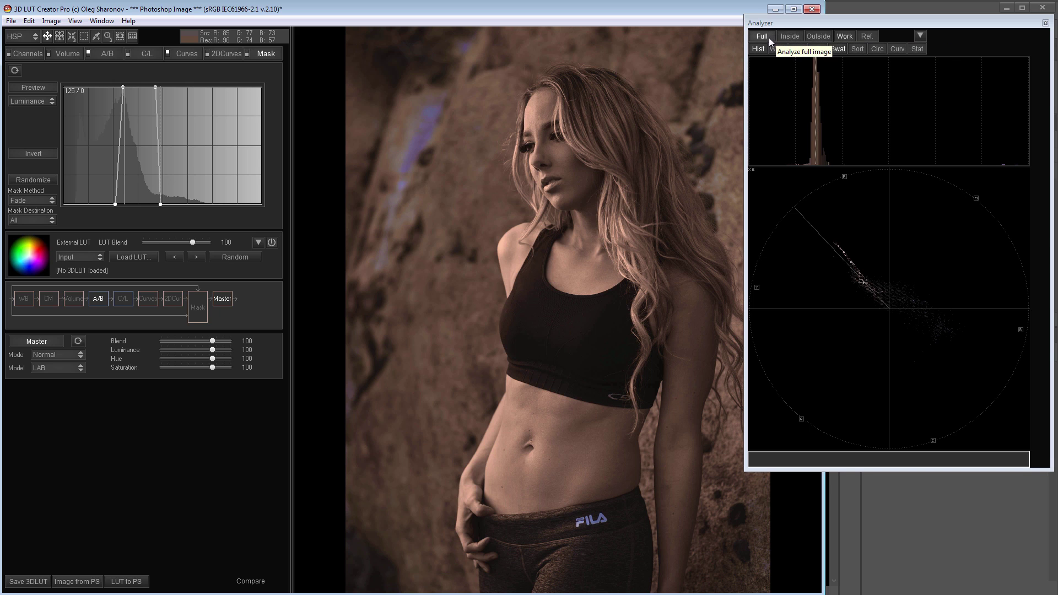
{"action": "left_click", "coordinate": [794, 37]}
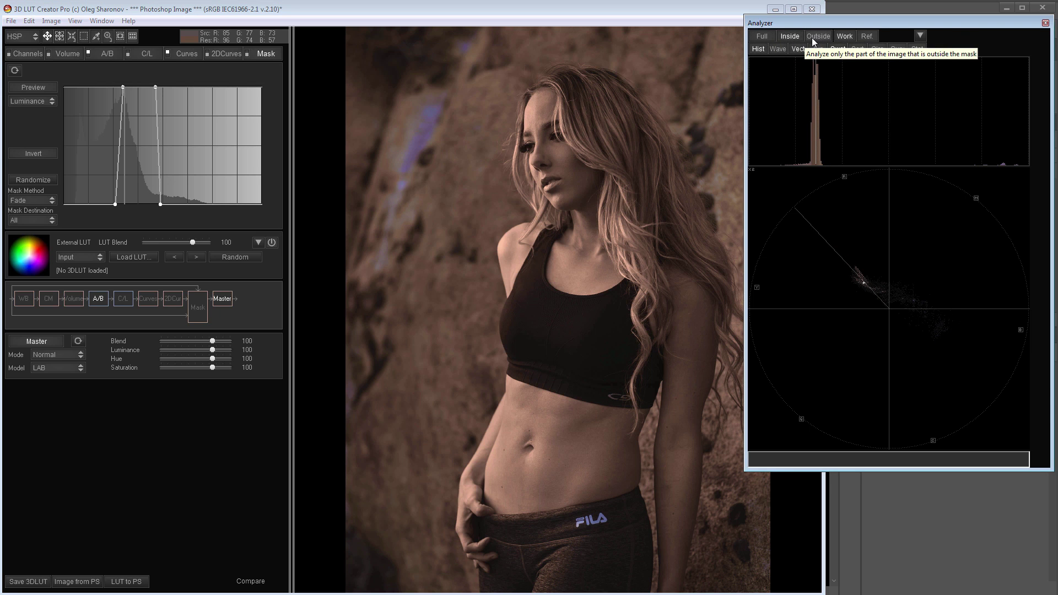
{"action": "left_click", "coordinate": [815, 37]}
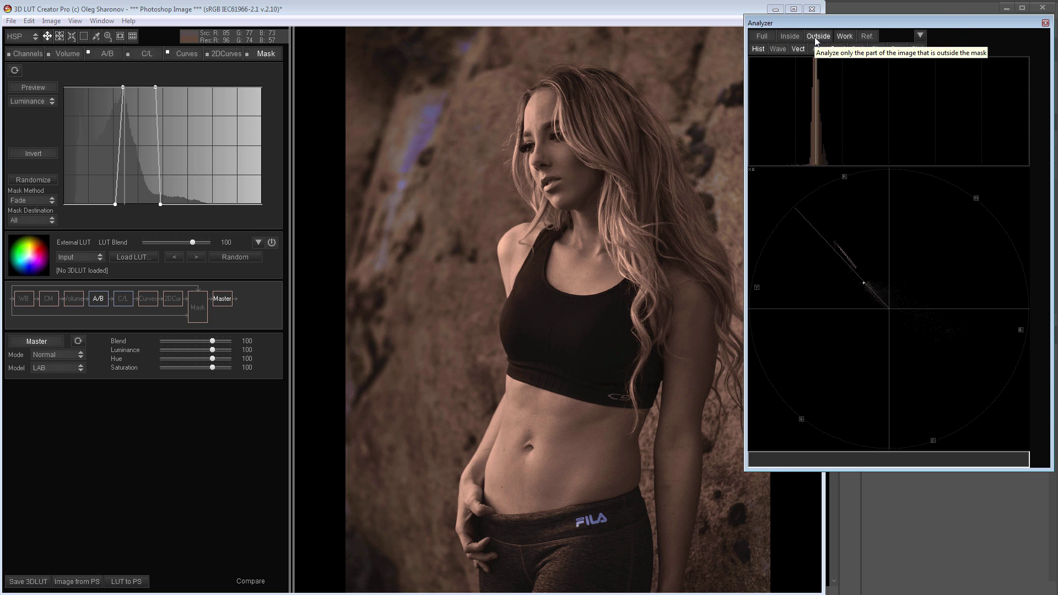
{"action": "left_click", "coordinate": [789, 36]}
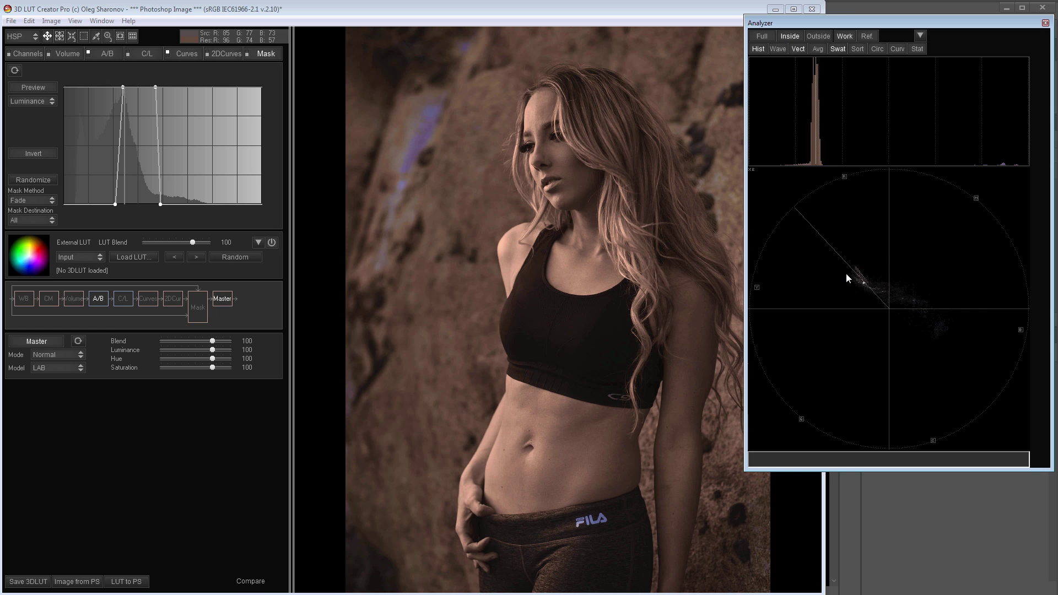
Examine the masked area's vectorscope and compare it with that of the original image
{"action": "mouse_move", "coordinate": [864, 284]}
{"action": "left_mouse_down"}
{"action": "mouse_move", "coordinate": [923, 305]}
{"action": "mouse_move", "coordinate": [785, 321]}
{"action": "mouse_move", "coordinate": [960, 330]}
{"action": "mouse_move", "coordinate": [842, 331]}
{"action": "mouse_move", "coordinate": [895, 343]}
{"action": "mouse_move", "coordinate": [884, 325]}
{"action": "left_mouse_up"}
{"action": "double_click", "coordinate": [863, 271]}
{"action": "key", "text": "space"}
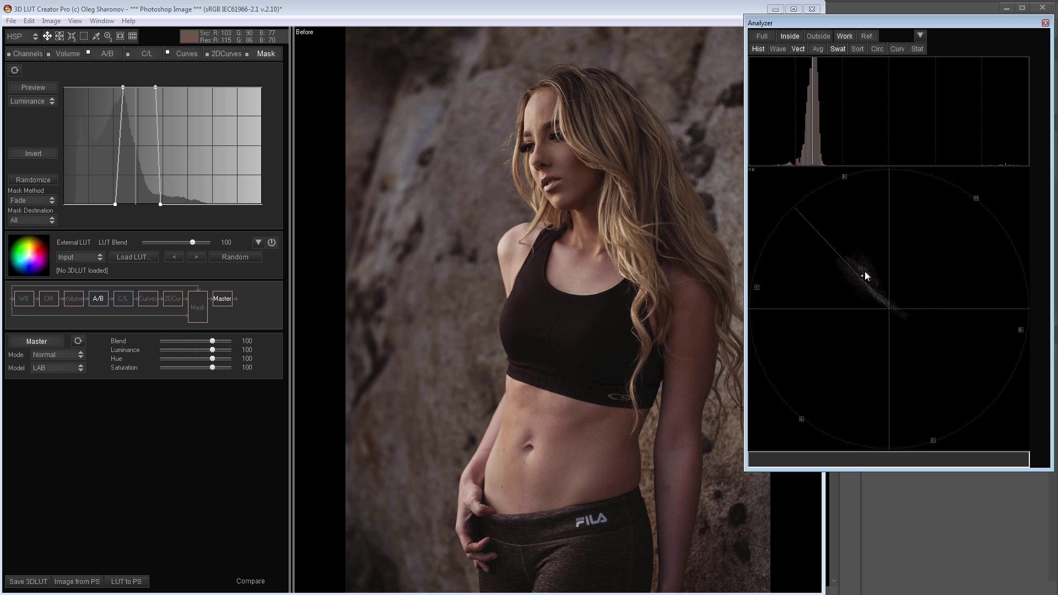
Toggle between the original and the corrected picture to compare the skin colours and their vectorscope spread
{"action": "key", "text": "space"}
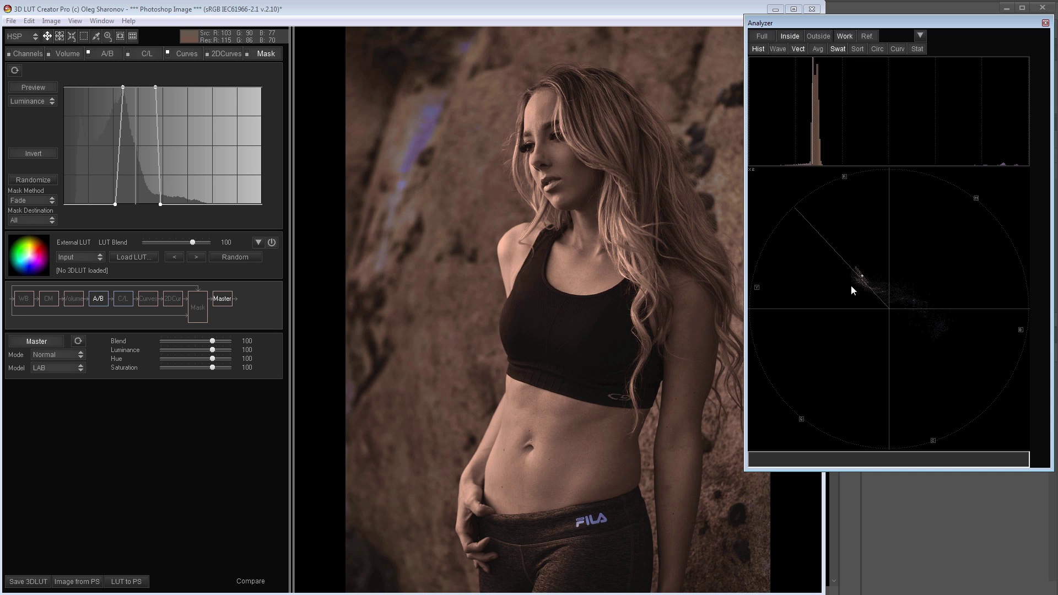
{"action": "key", "text": "space"}
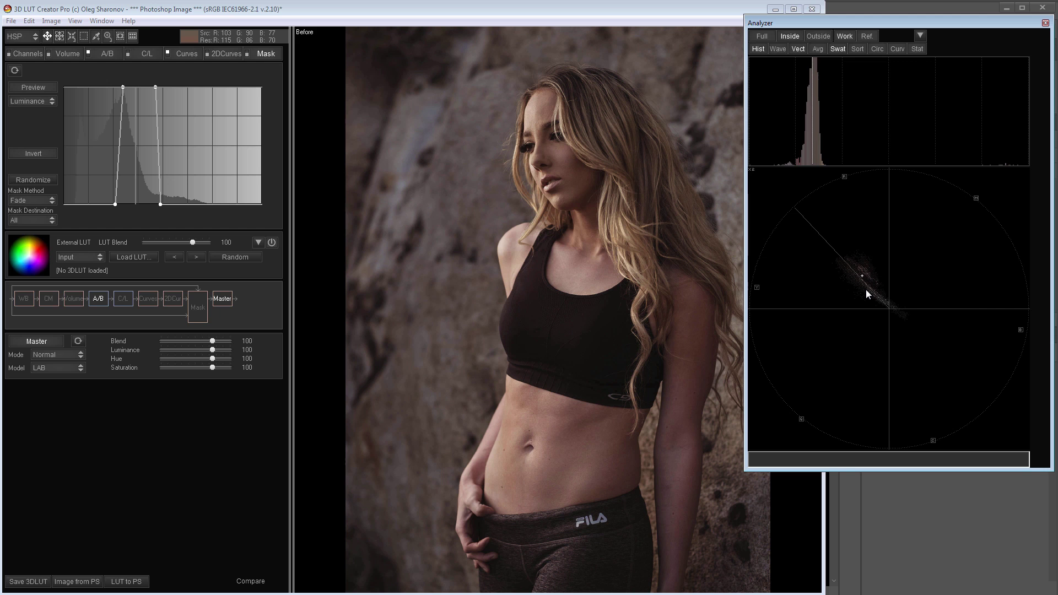
{"action": "key", "text": "space"}
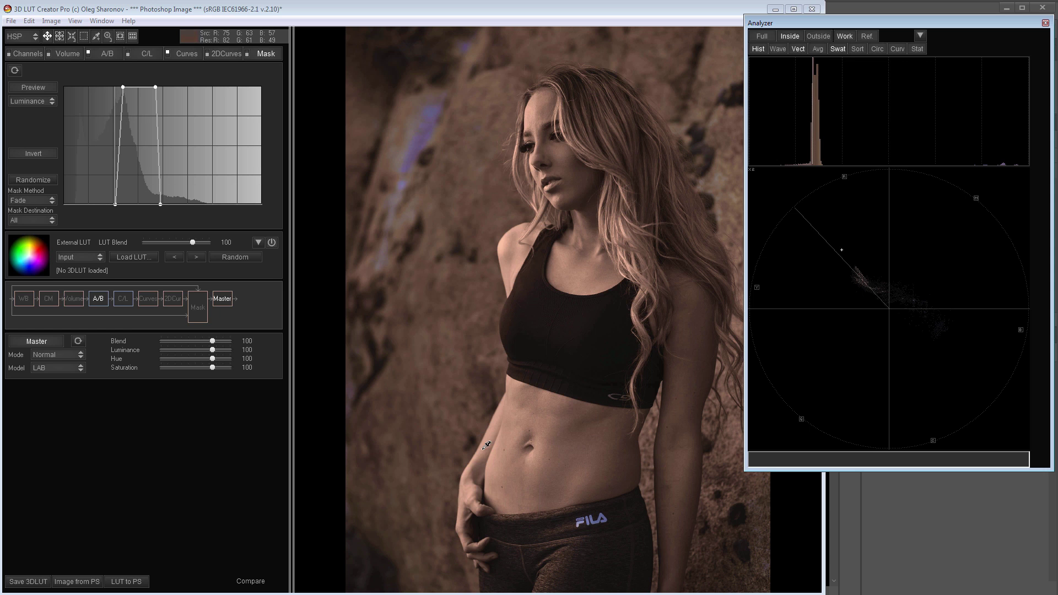
Place two colour samples on the abdomen near the navel and switch both sample readouts to HSP
{"action": "left_click", "coordinate": [507, 442]}
{"action": "left_click", "coordinate": [514, 438]}
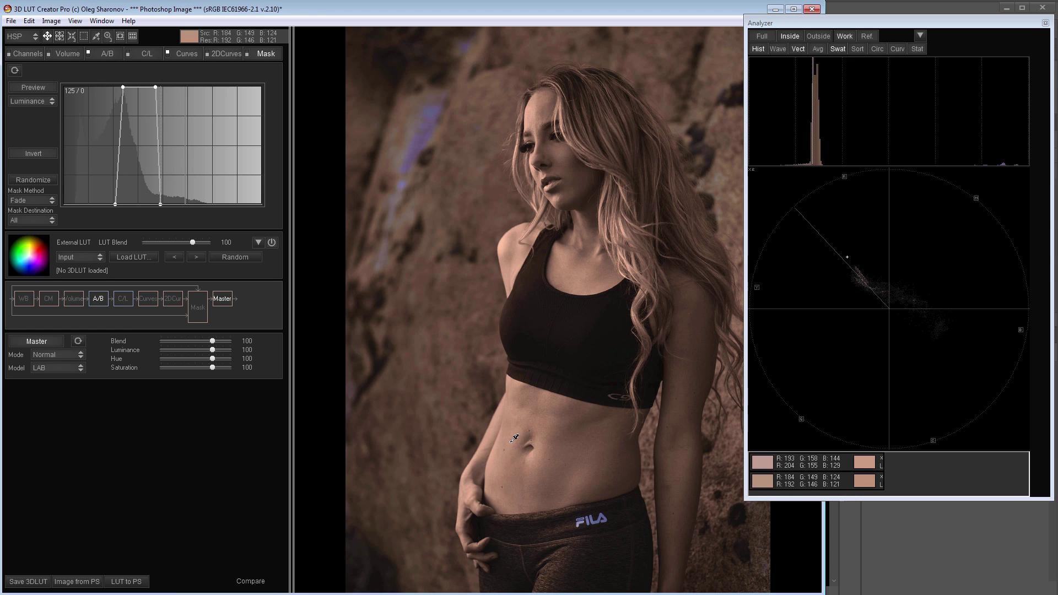
{"action": "left_click", "coordinate": [779, 467]}
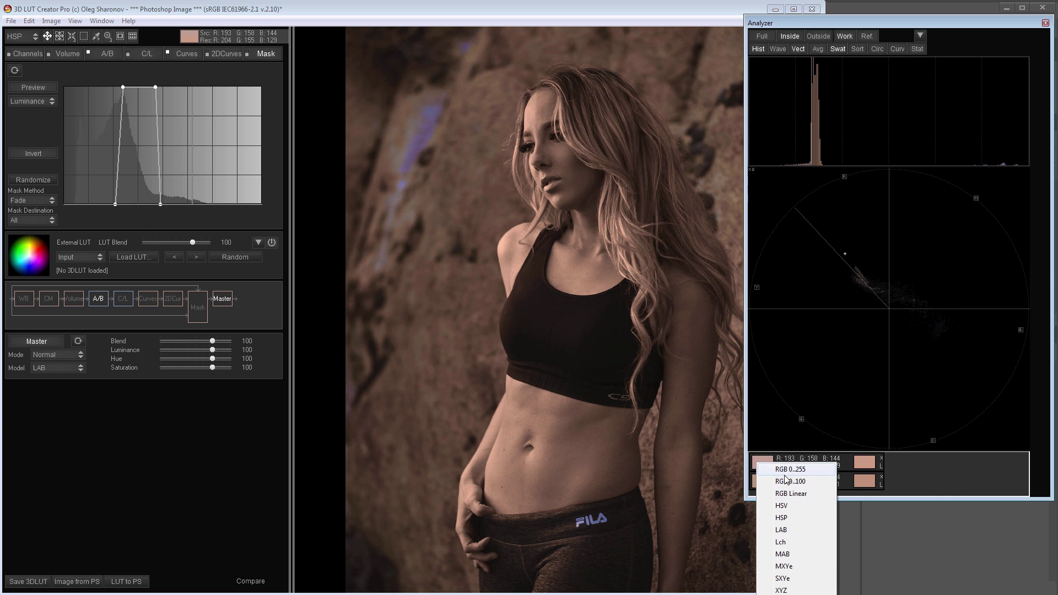
{"action": "left_click", "coordinate": [789, 519]}
{"action": "left_click", "coordinate": [783, 481]}
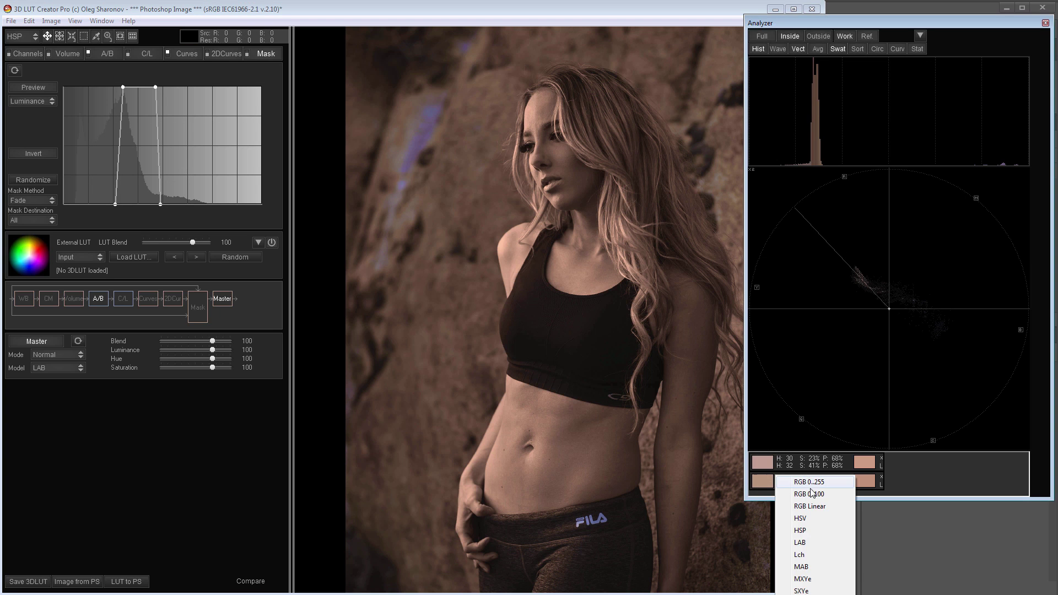
{"action": "left_click", "coordinate": [807, 530]}
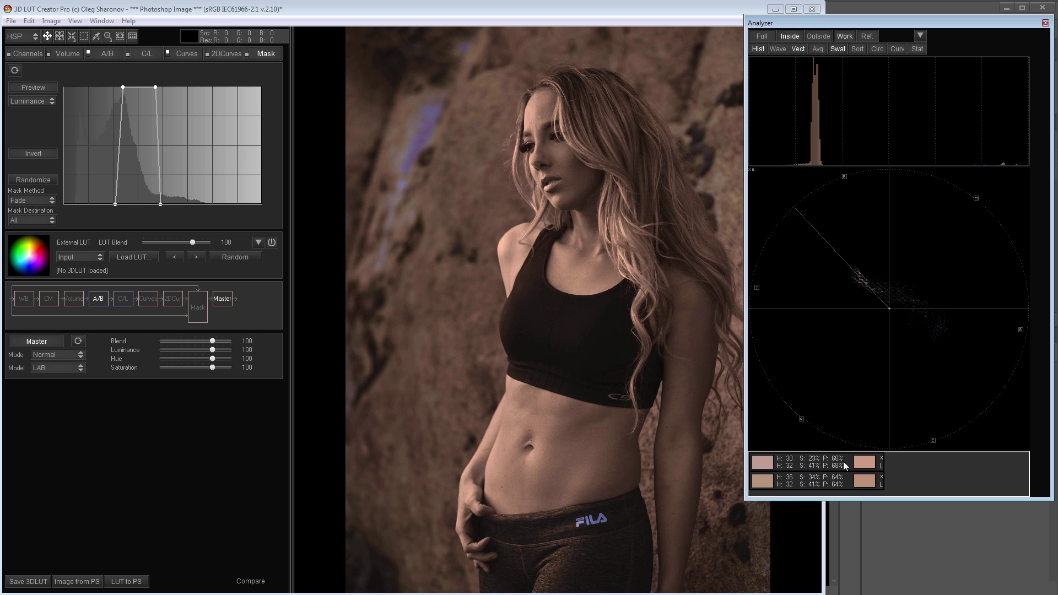
Turn off the Curves correction and reset the A/B colour grid
{"action": "left_click", "coordinate": [167, 51]}
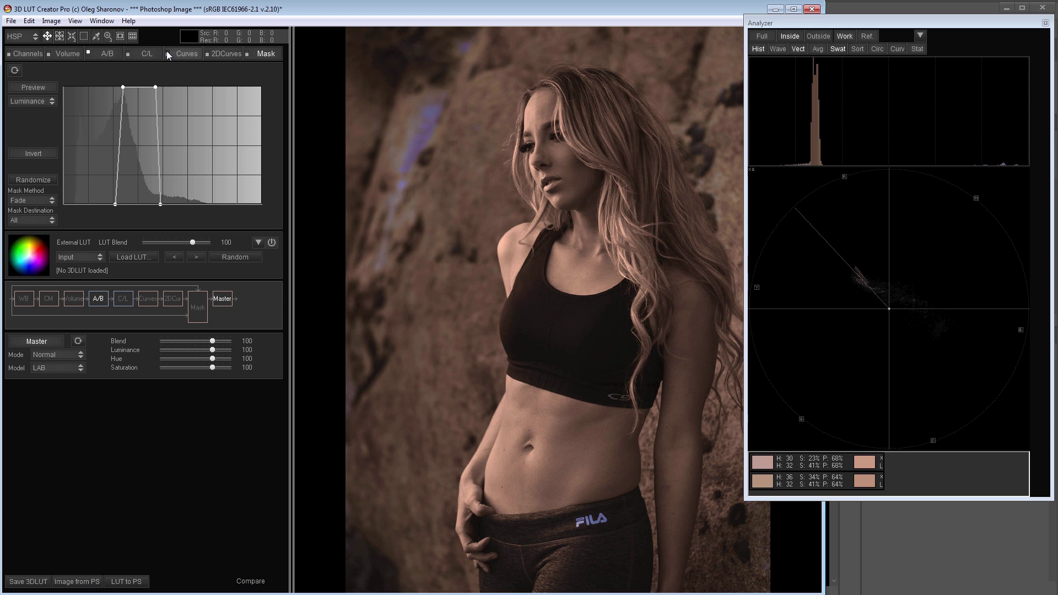
{"action": "left_click", "coordinate": [97, 52]}
{"action": "left_click", "coordinate": [14, 70]}
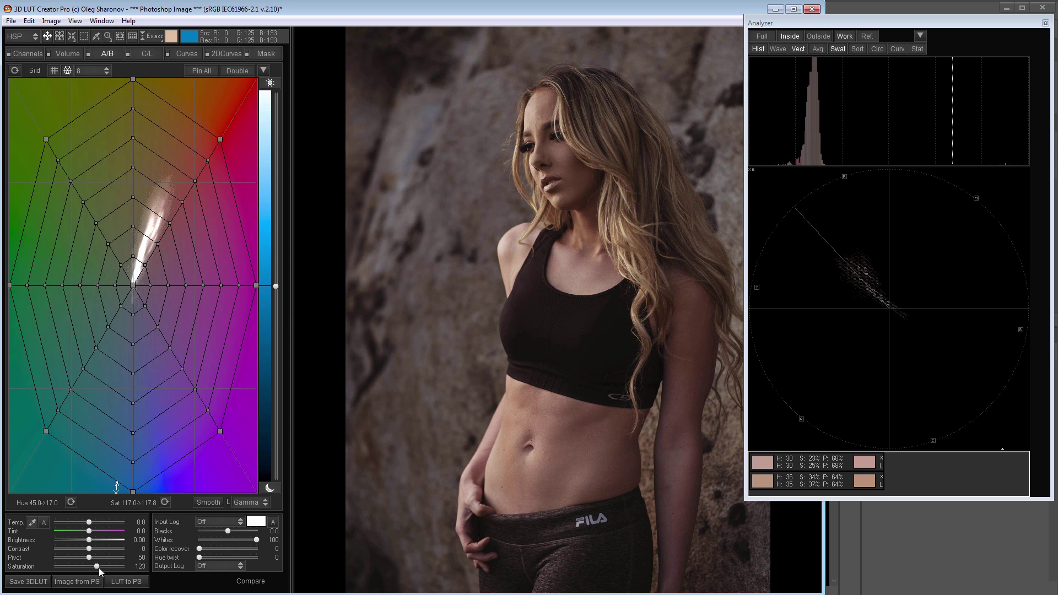
Test a saturation of 160 and, separately, temperatures up to 54.4 on the sampled skin tones, returning both settings to neutral
{"action": "left_click_drag", "start_coordinate": [98, 568], "coordinate": [110, 568]}
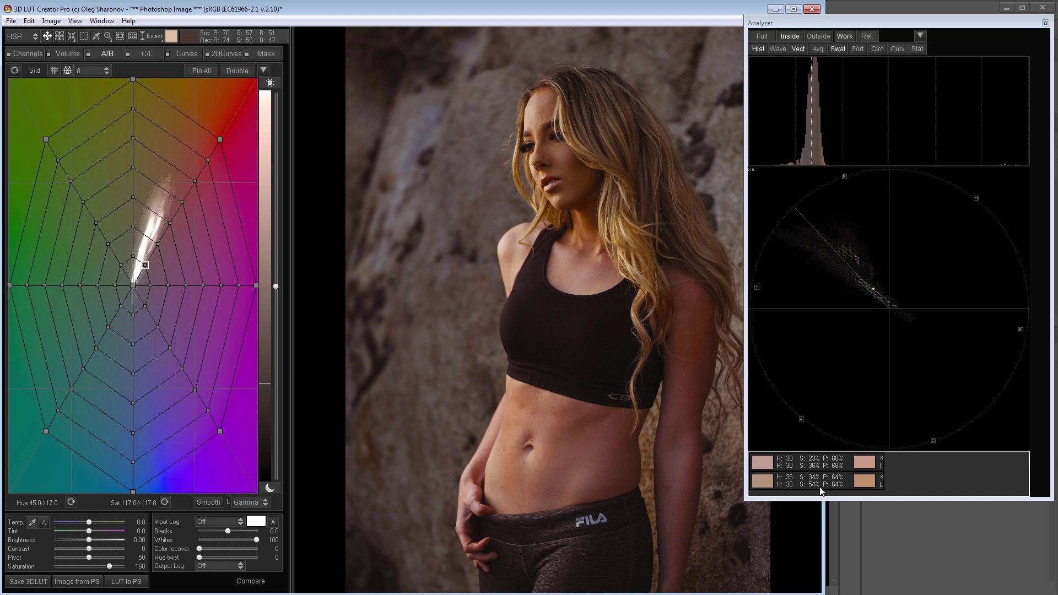
{"action": "double_click", "coordinate": [108, 566]}
{"action": "left_click", "coordinate": [94, 521]}
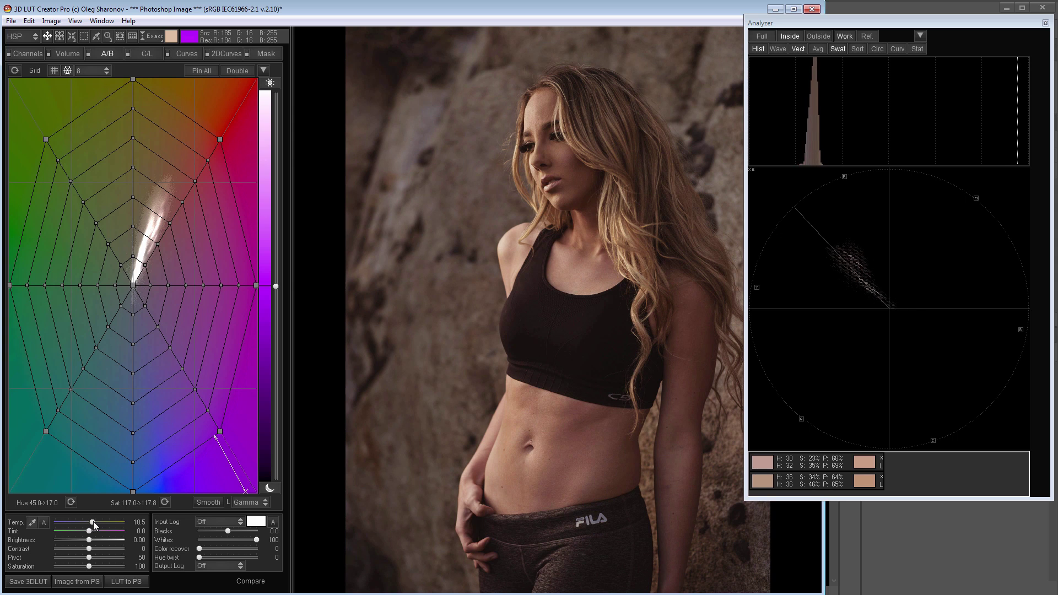
{"action": "left_click_drag", "start_coordinate": [94, 521], "coordinate": [97, 521]}
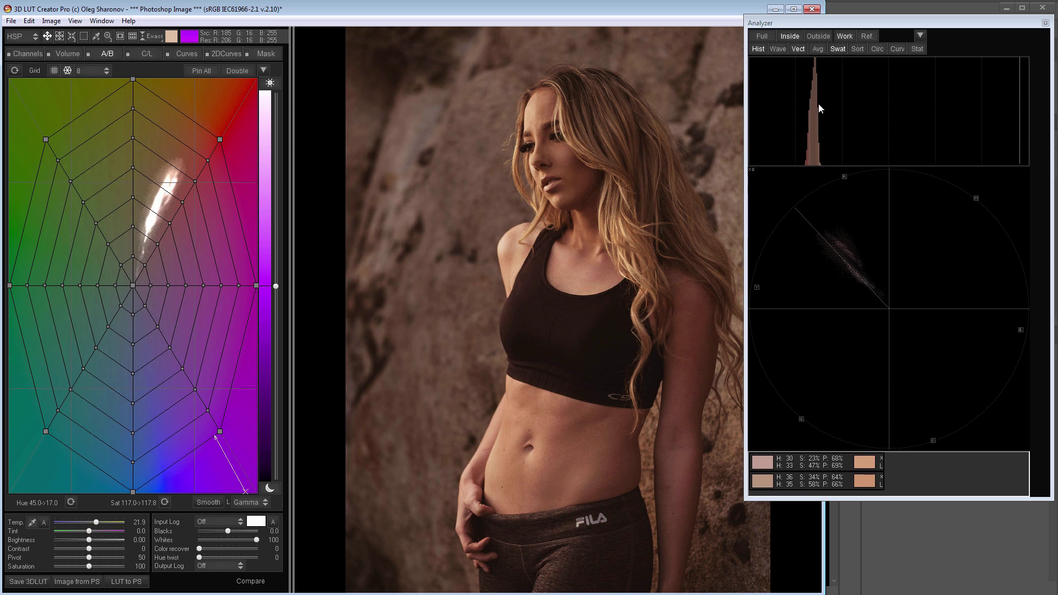
{"action": "left_click", "coordinate": [95, 523]}
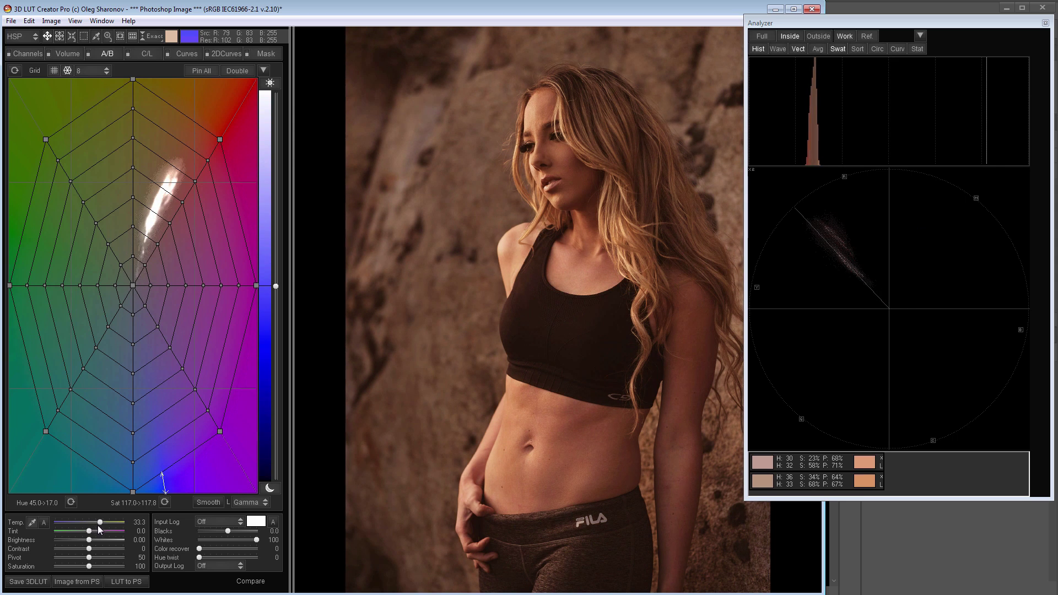
{"action": "left_click", "coordinate": [106, 522]}
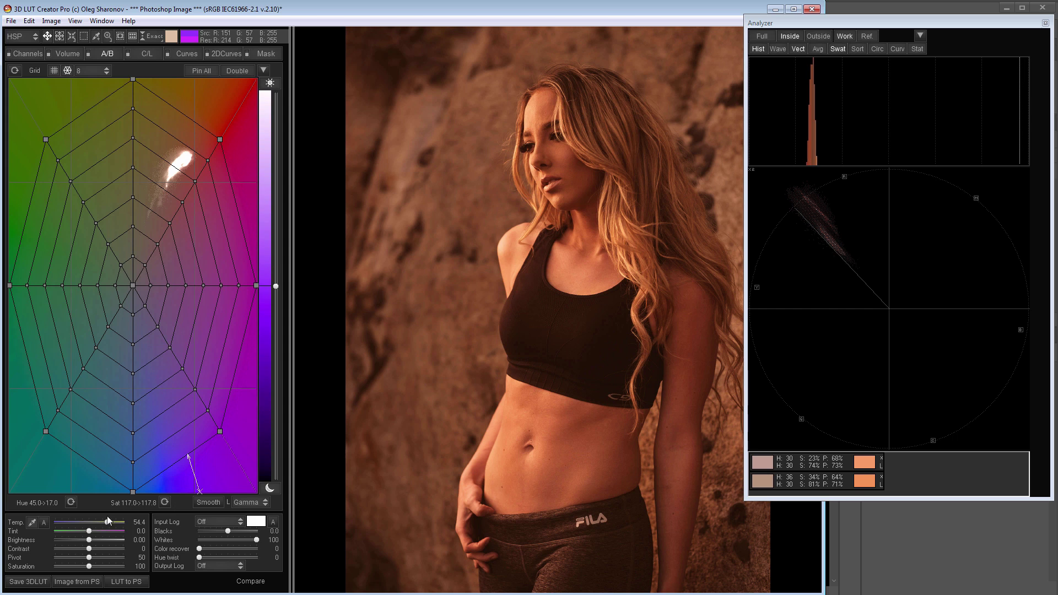
{"action": "left_click_drag", "start_coordinate": [108, 523], "coordinate": [92, 524]}
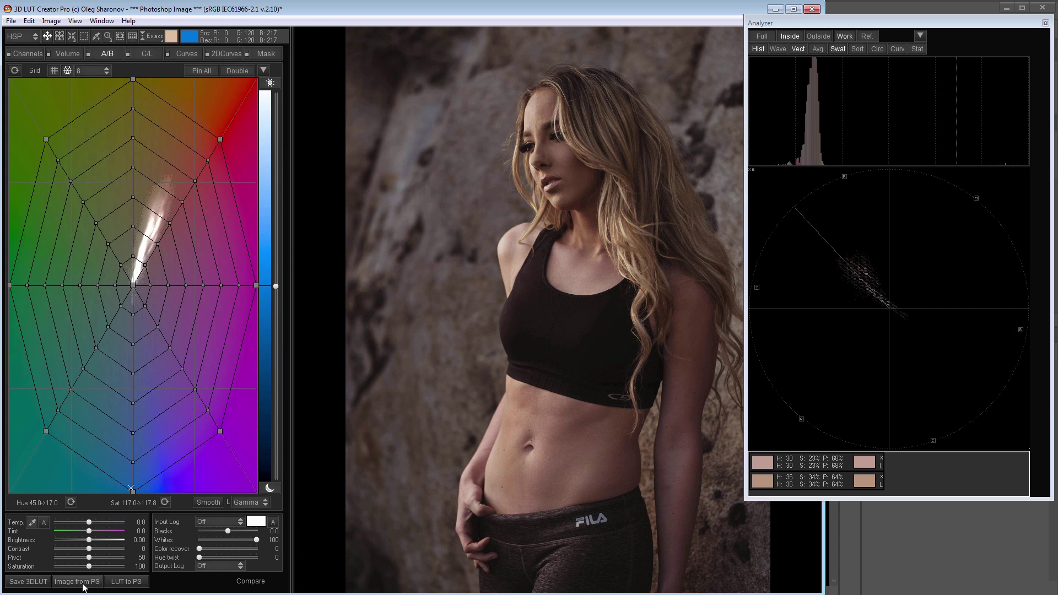
Import the blue-background version of the image from Photoshop and test temperatures of -15.5, -25.3, 26.8 and -22.0 on it
{"action": "left_click", "coordinate": [81, 584]}
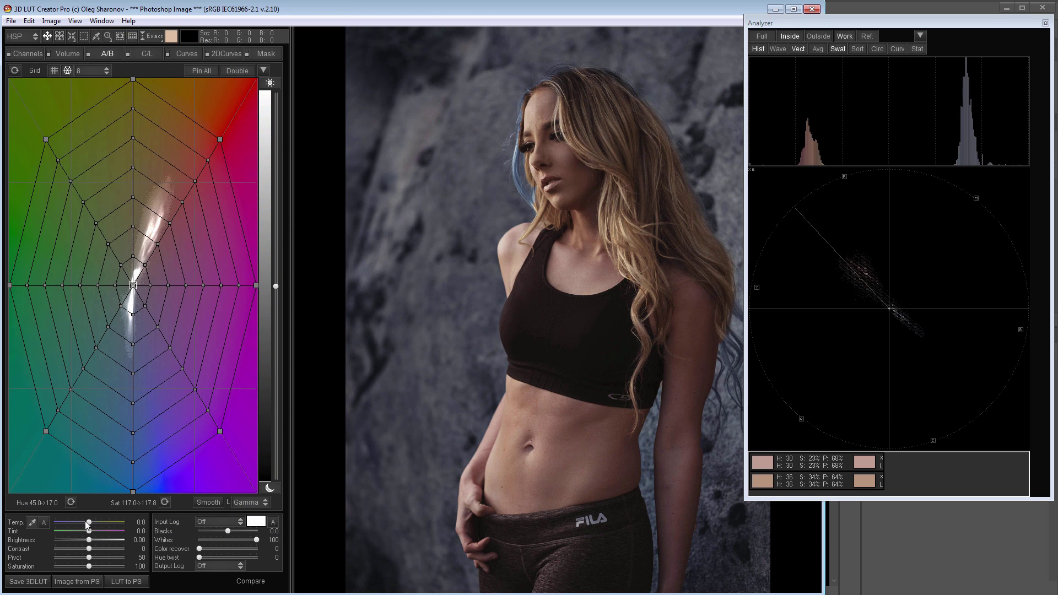
{"action": "mouse_move", "coordinate": [90, 526]}
{"action": "left_mouse_down"}
{"action": "mouse_move", "coordinate": [79, 522]}
{"action": "mouse_move", "coordinate": [100, 522]}
{"action": "mouse_move", "coordinate": [85, 518]}
{"action": "left_mouse_up"}
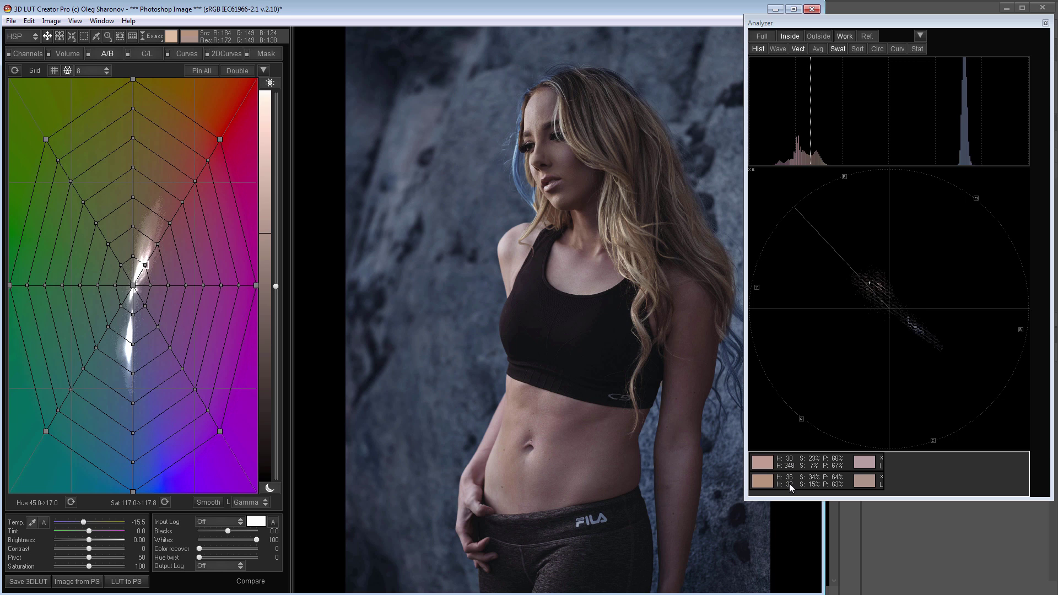
{"action": "left_click_drag", "start_coordinate": [84, 522], "coordinate": [80, 522]}
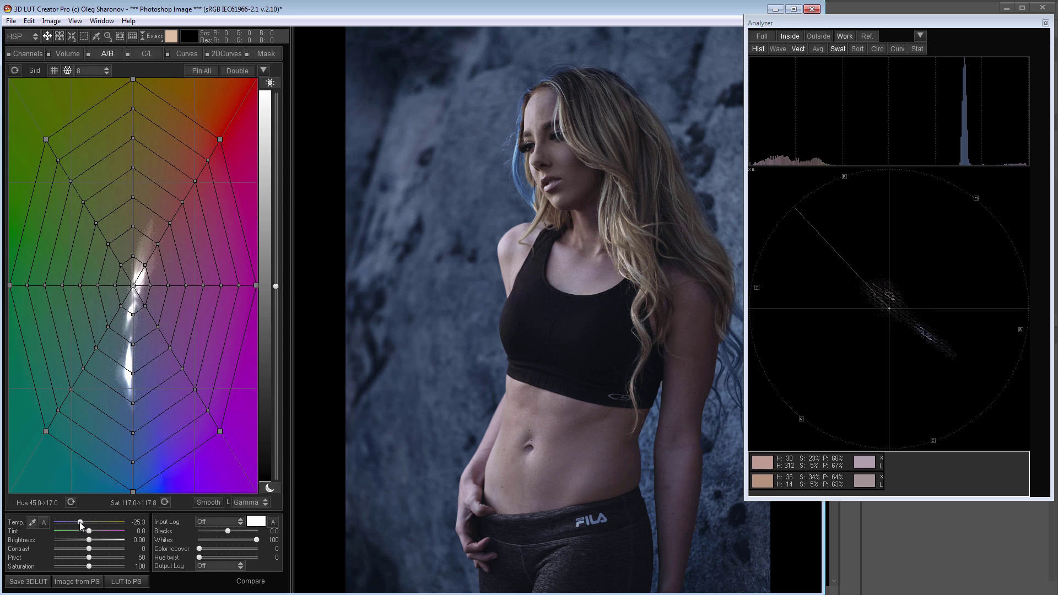
{"action": "left_click_drag", "start_coordinate": [80, 524], "coordinate": [99, 526]}
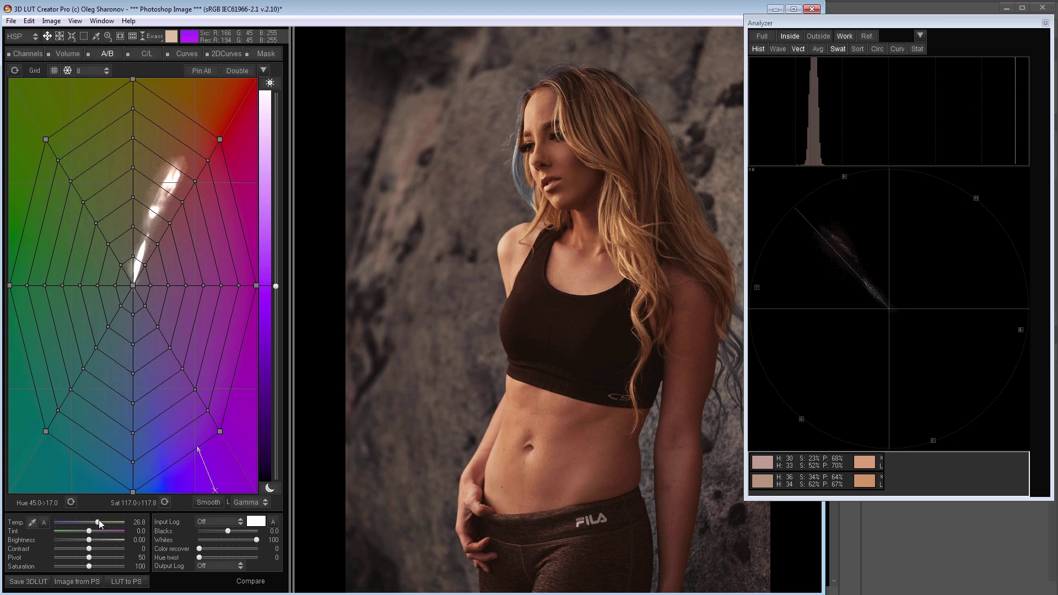
{"action": "left_click_drag", "start_coordinate": [97, 522], "coordinate": [81, 522]}
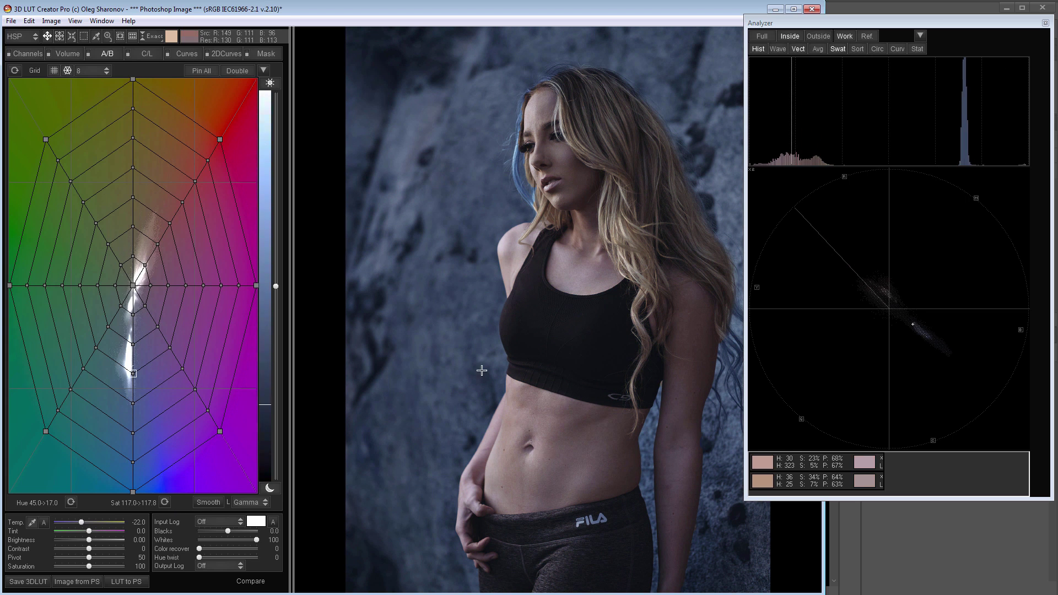
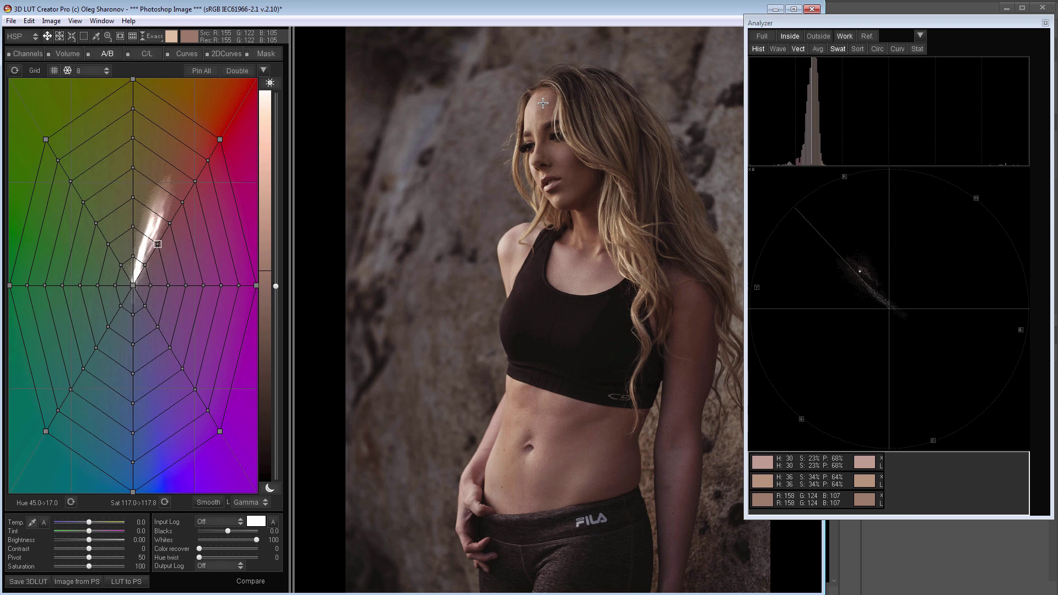
Switch the third colour sample's readout to HSP
{"action": "right_click", "coordinate": [810, 499]}
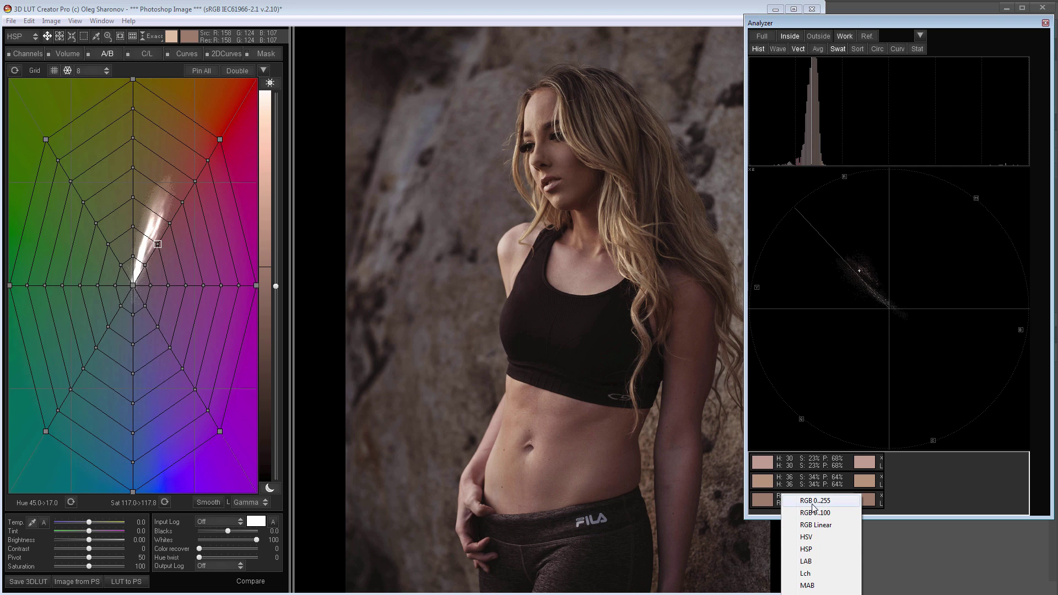
{"action": "left_click", "coordinate": [806, 549]}
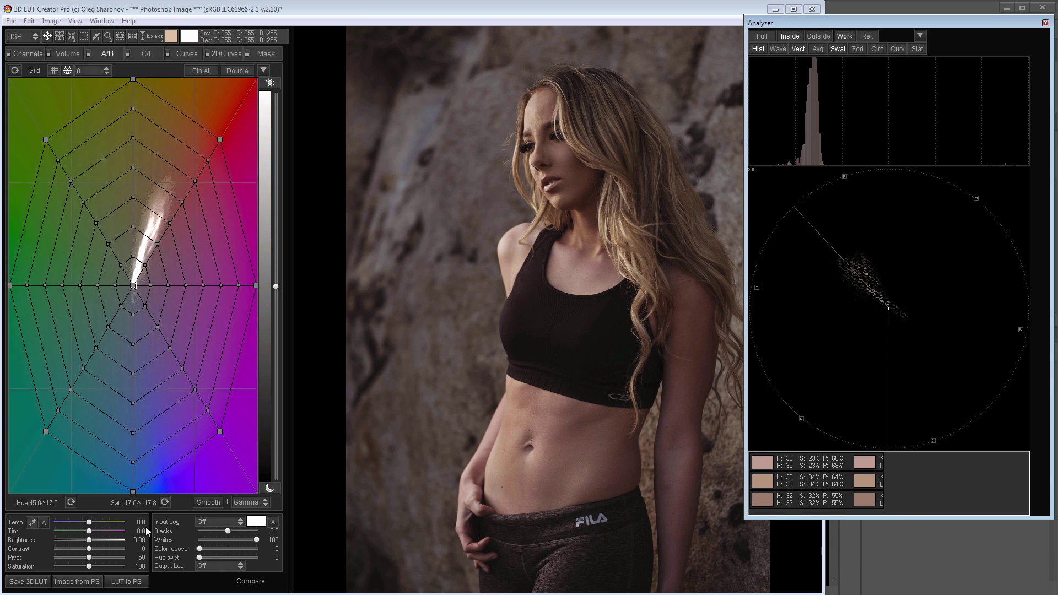
{"action": "left_click", "coordinate": [117, 530]}
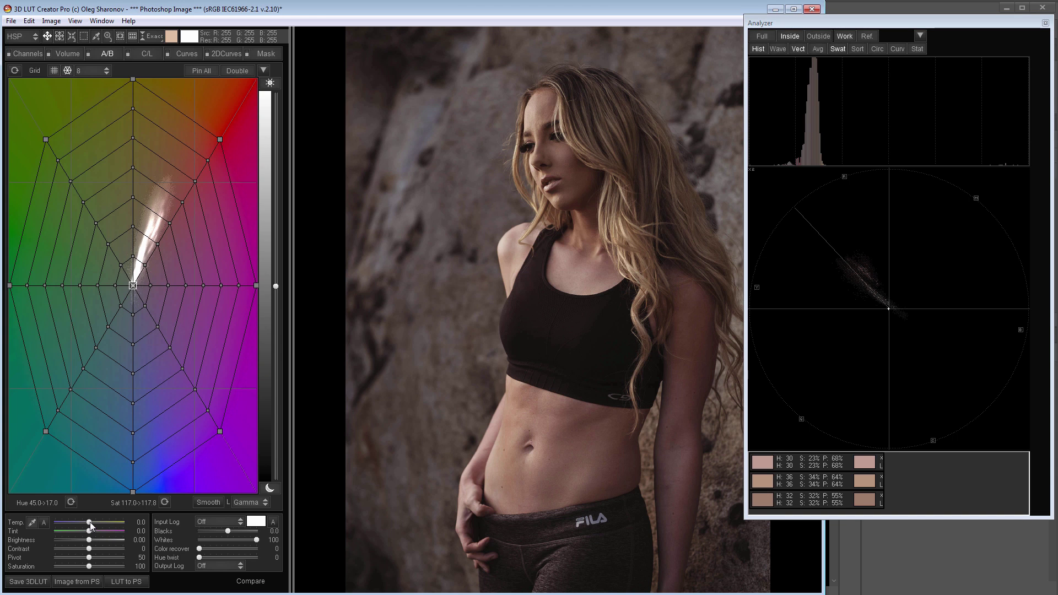
Warm the temperature to 36.5, reduce the saturation to 44, and set the tint to -5.3
{"action": "left_click_drag", "start_coordinate": [91, 524], "coordinate": [103, 527]}
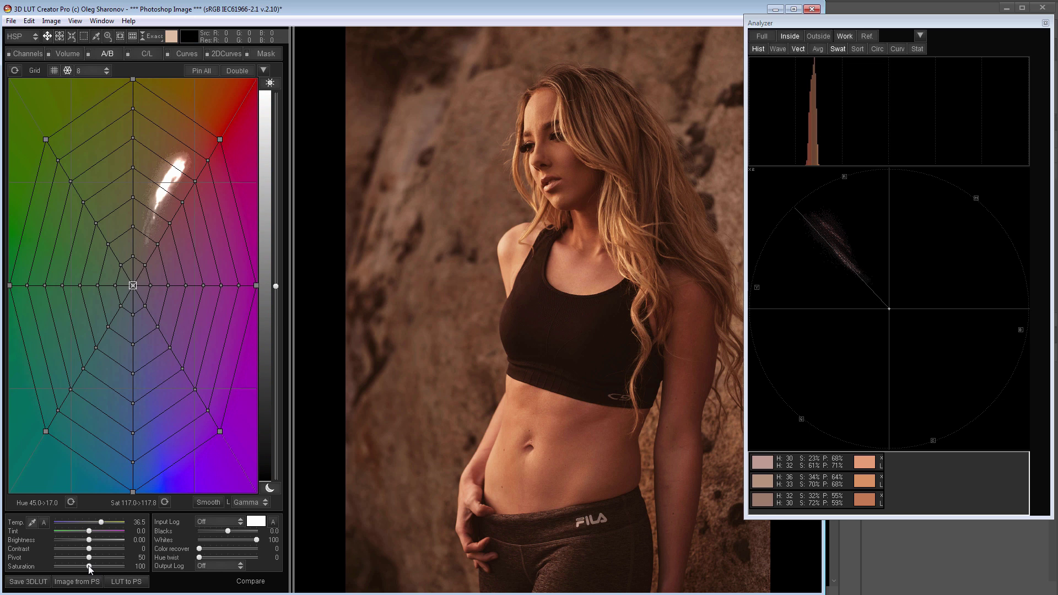
{"action": "left_click_drag", "start_coordinate": [88, 566], "coordinate": [70, 561]}
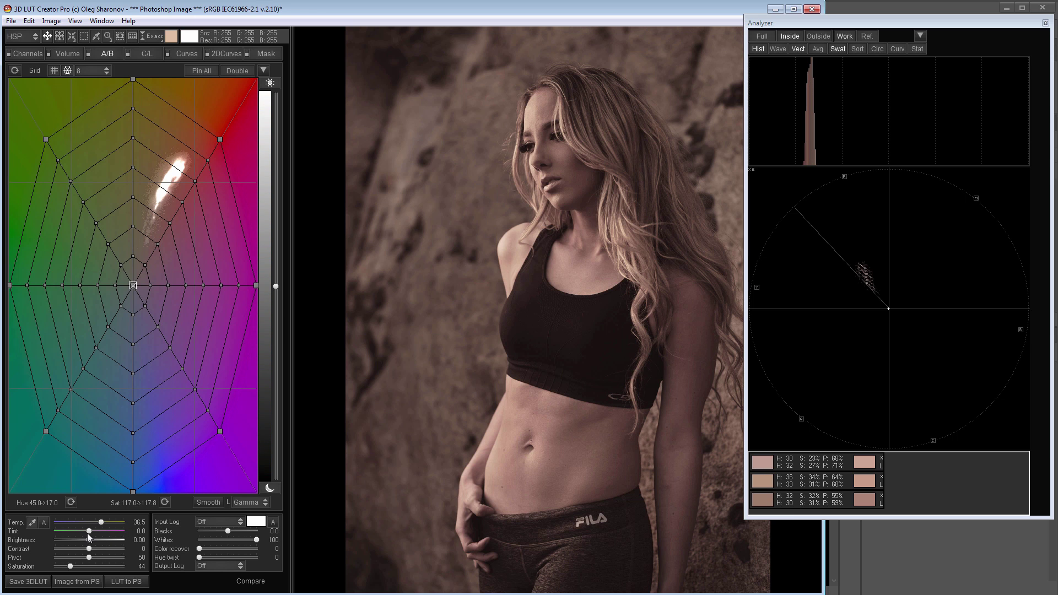
{"action": "left_click_drag", "start_coordinate": [90, 530], "coordinate": [71, 528]}
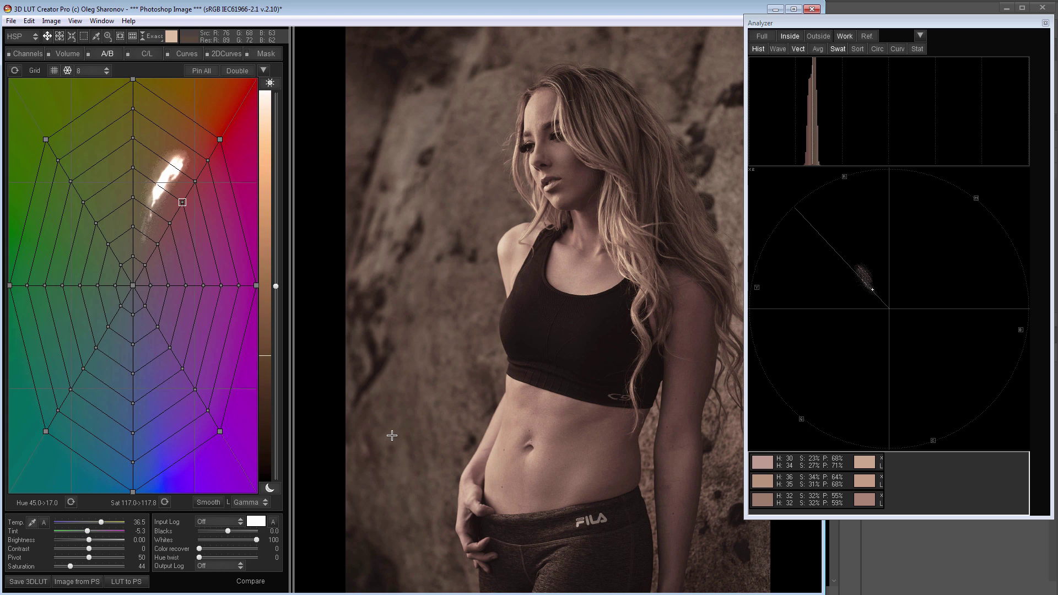
Send the LUT to Photoshop, rename its new Color Lookup layer "Var -", and switch back to 3D LUT Creator
{"action": "left_click", "coordinate": [129, 586]}
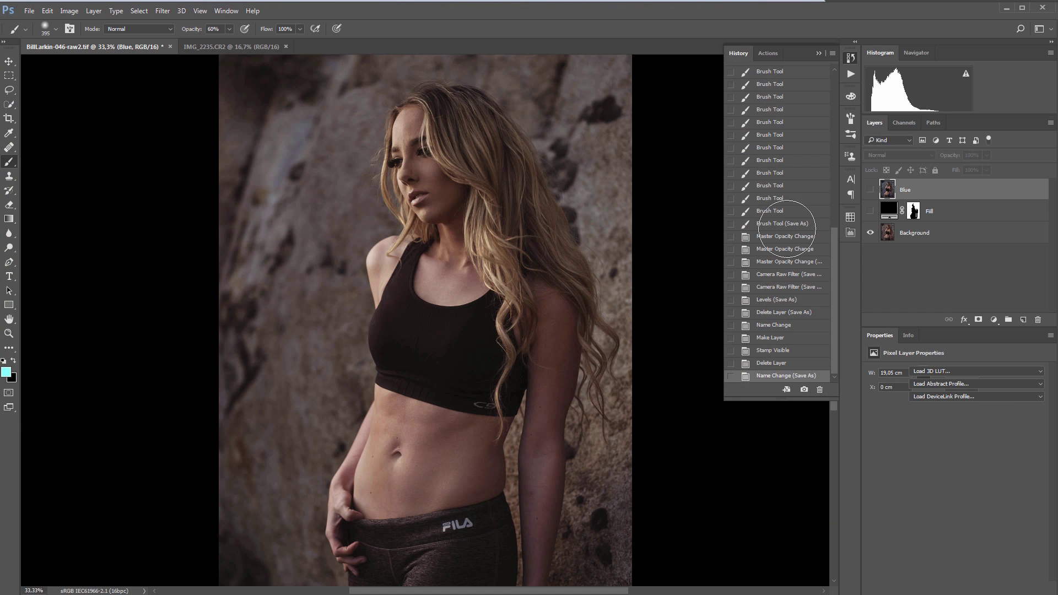
{"action": "double_click", "coordinate": [934, 191]}
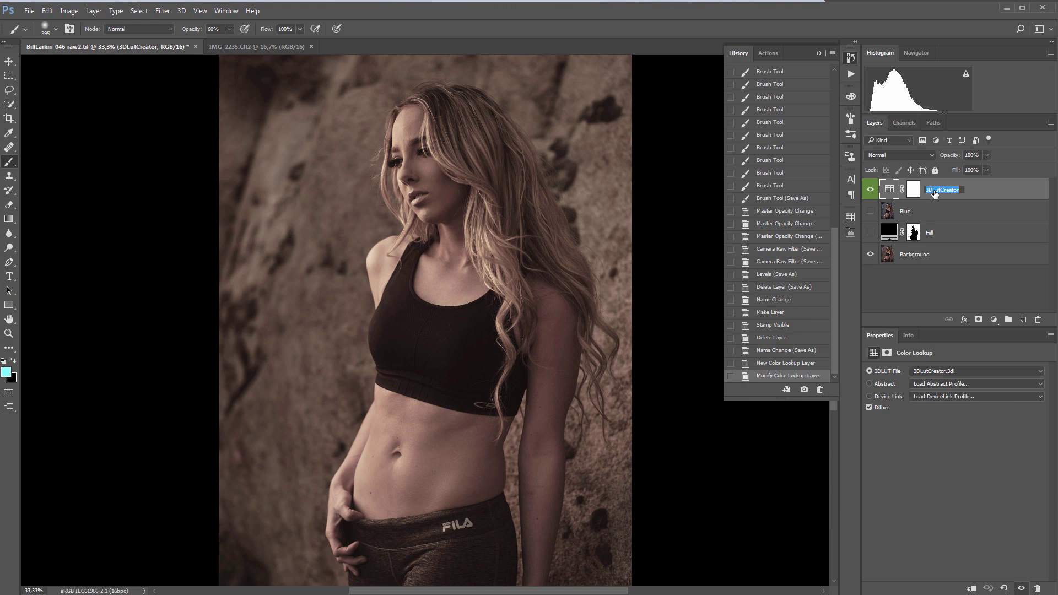
{"action": "type", "text": "Var -"}
{"action": "key", "text": "Return"}
{"action": "key", "text": "alt+Tab"}
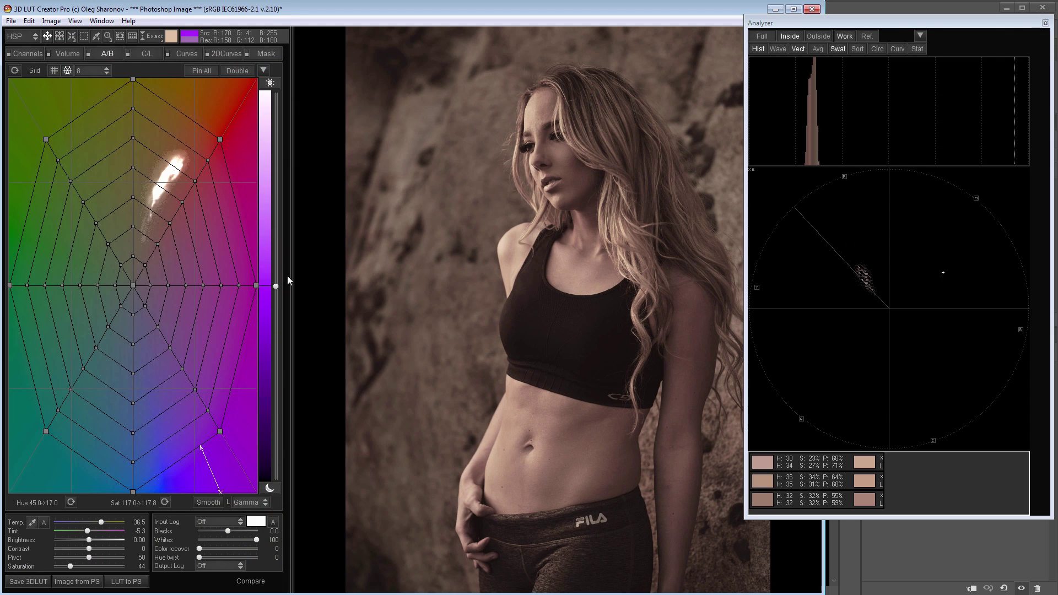
Reset the temperature, saturation and tint to their default values
{"action": "double_click", "coordinate": [99, 522]}
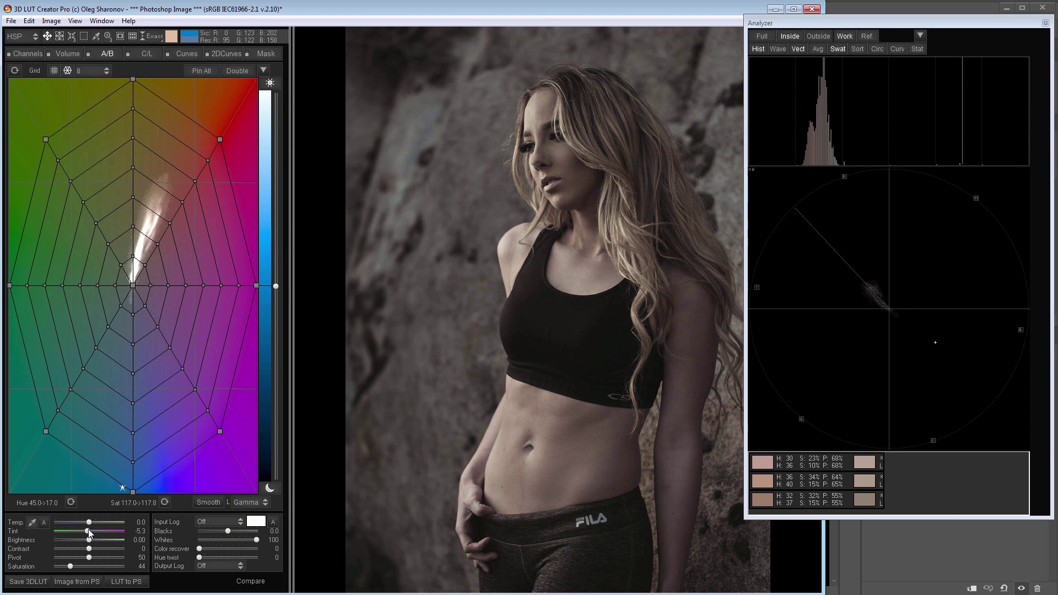
{"action": "double_click", "coordinate": [71, 565]}
{"action": "double_click", "coordinate": [88, 530]}
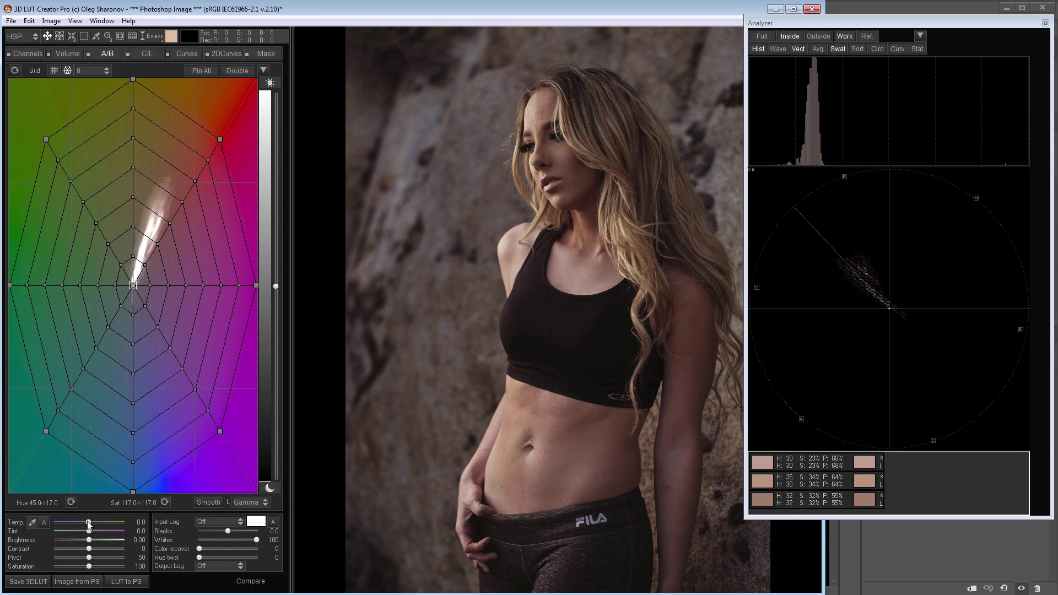
Cool the temperature to -12.2, raise the saturation to 200, and set the tint to -2.4
{"action": "left_click_drag", "start_coordinate": [88, 524], "coordinate": [81, 522]}
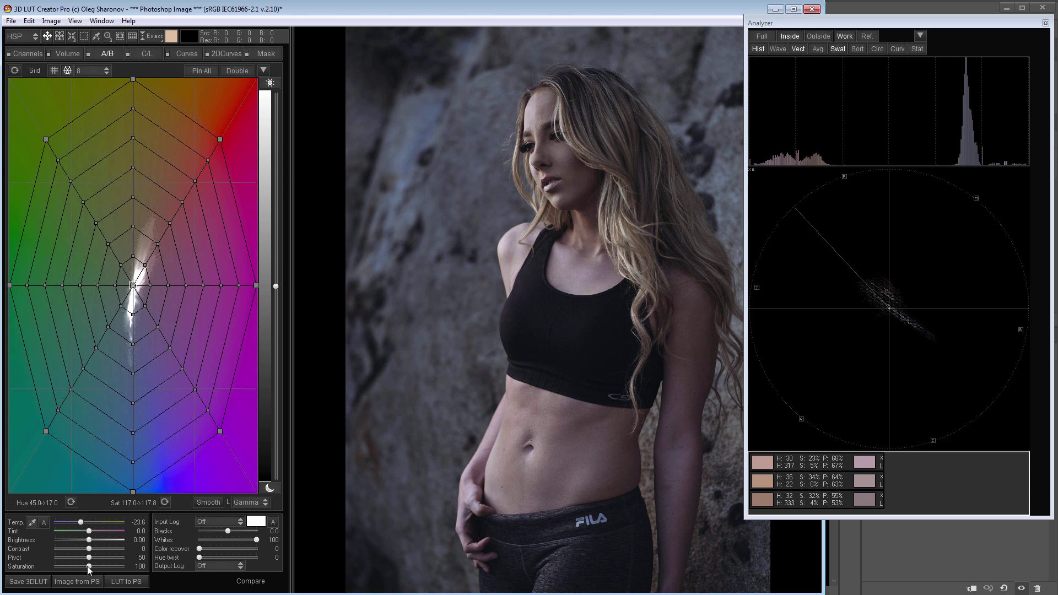
{"action": "left_click_drag", "start_coordinate": [88, 567], "coordinate": [113, 567]}
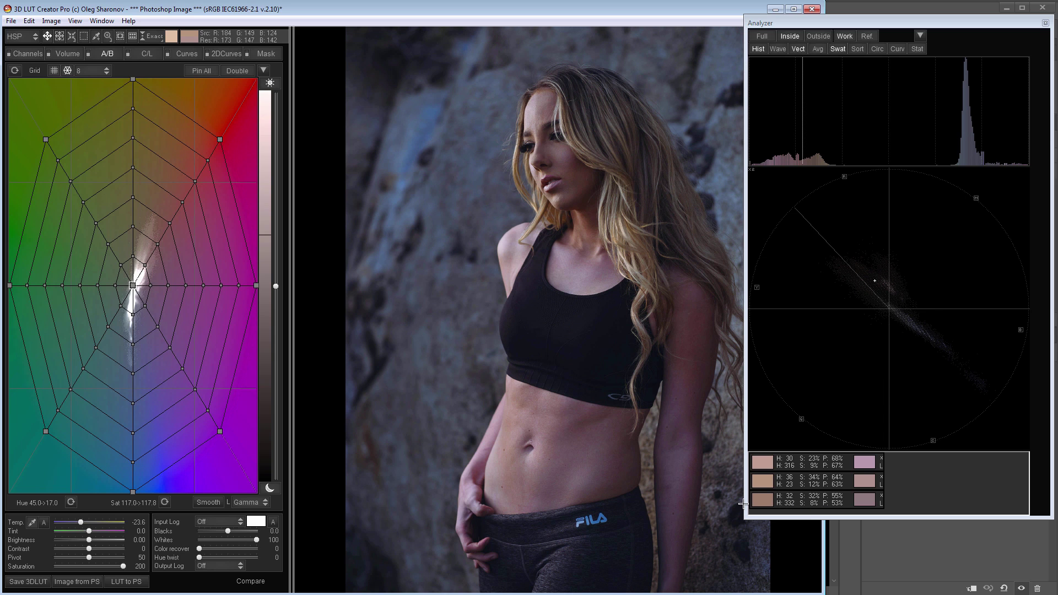
{"action": "mouse_move", "coordinate": [87, 530]}
{"action": "left_mouse_down"}
{"action": "mouse_move", "coordinate": [85, 522]}
{"action": "mouse_move", "coordinate": [94, 531]}
{"action": "left_mouse_up"}
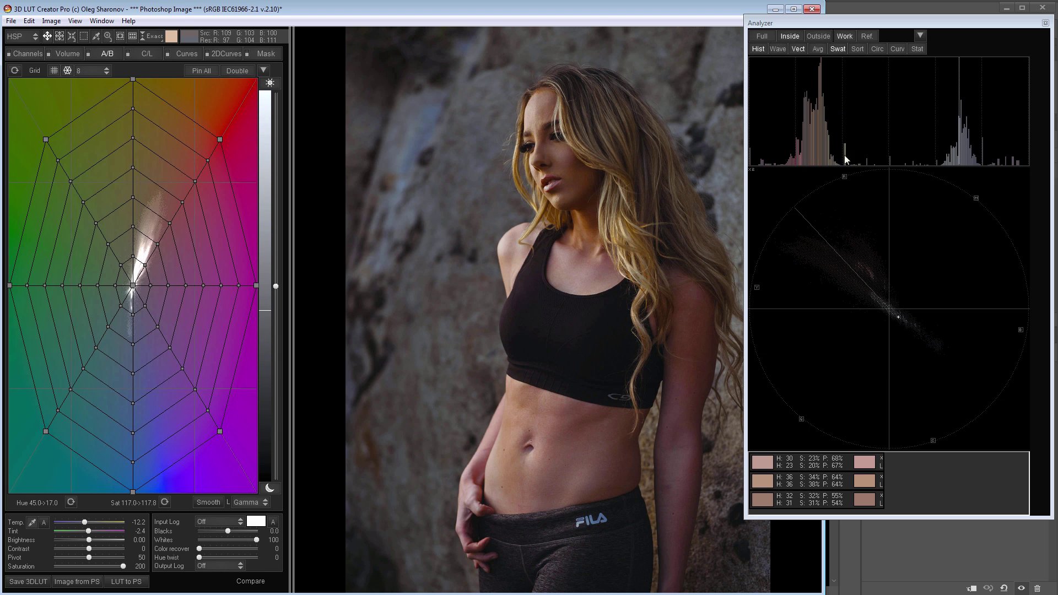
Compare the portrait before and after the LUT, including in a side-by-side view, and close the Analyzer
{"action": "key", "text": "c"}
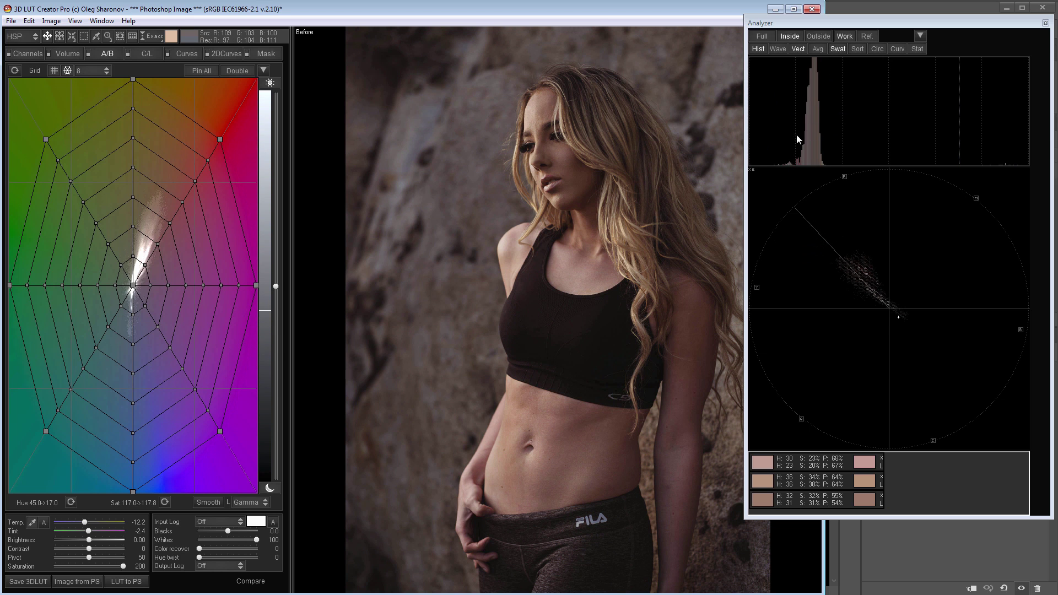
{"action": "key", "text": "c"}
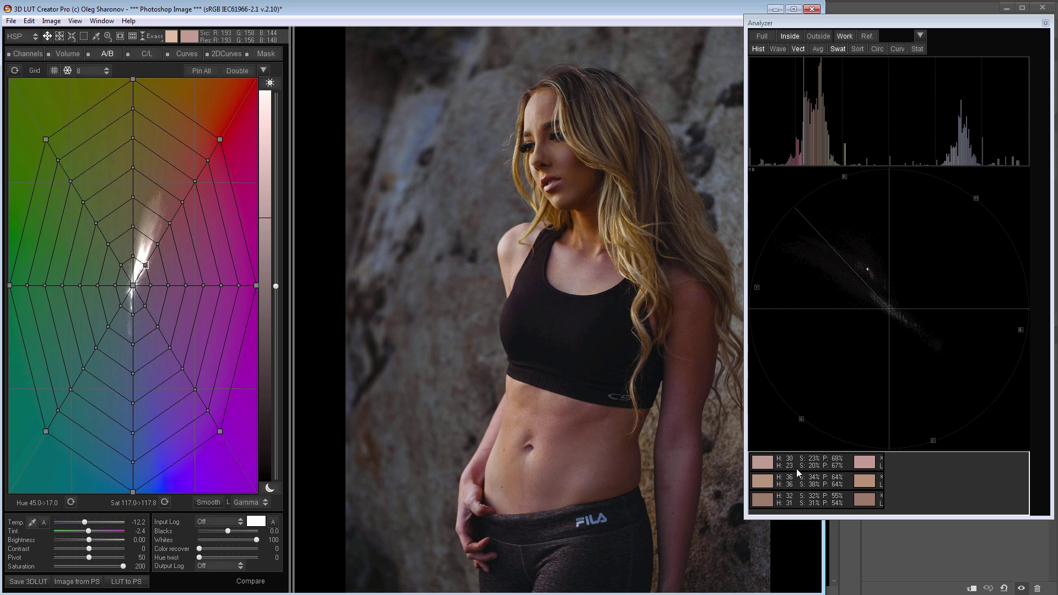
{"action": "left_click", "coordinate": [250, 581]}
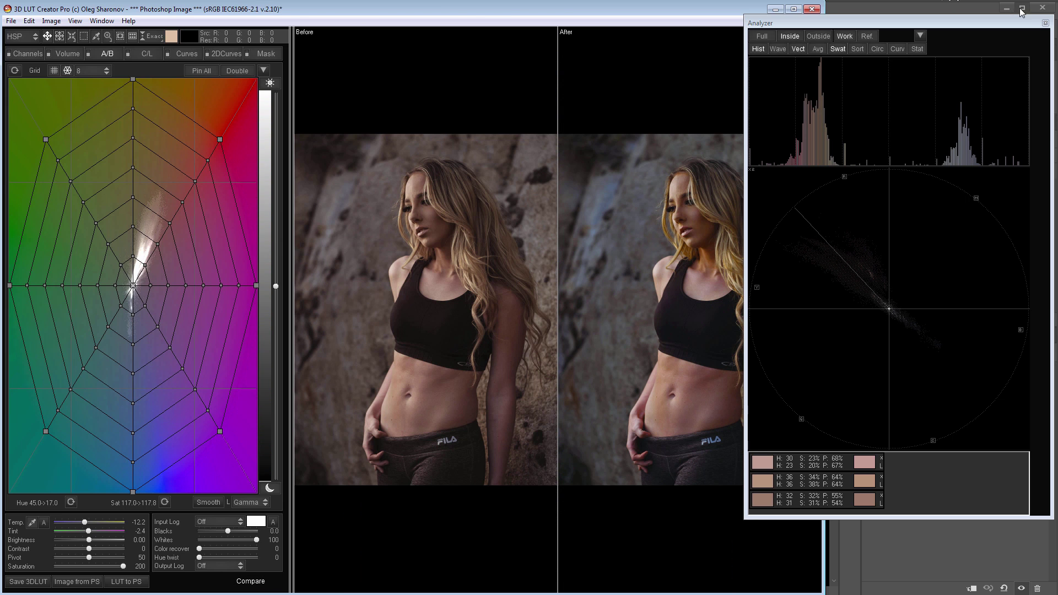
{"action": "left_click", "coordinate": [1045, 23]}
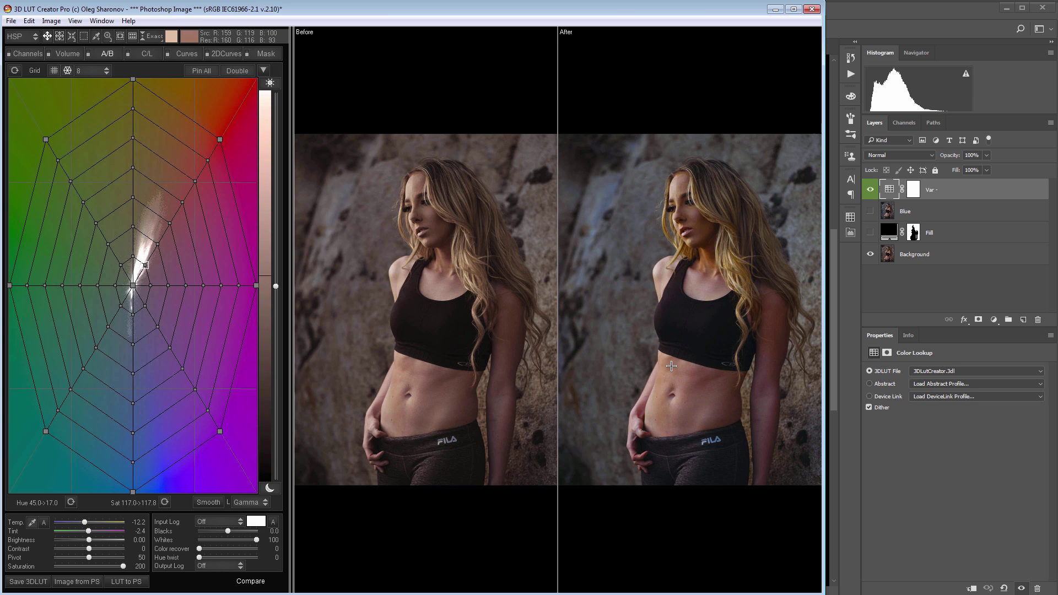
Send the LUT to Photoshop, and hide the "Var -" layer with the mask of the new 3DLutCreator layer selected
{"action": "left_click", "coordinate": [130, 582]}
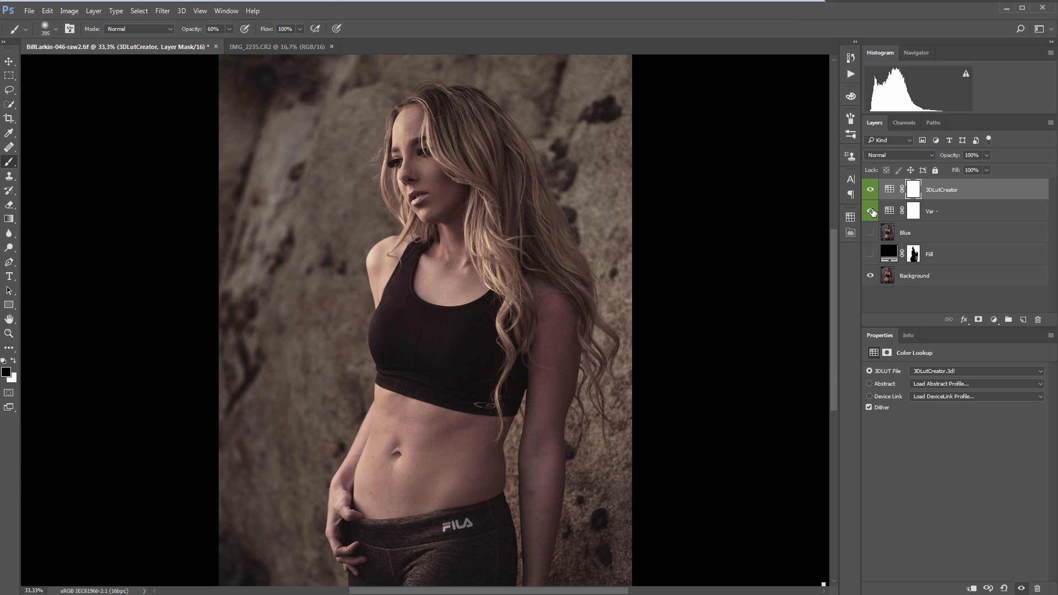
{"action": "left_click", "coordinate": [871, 212]}
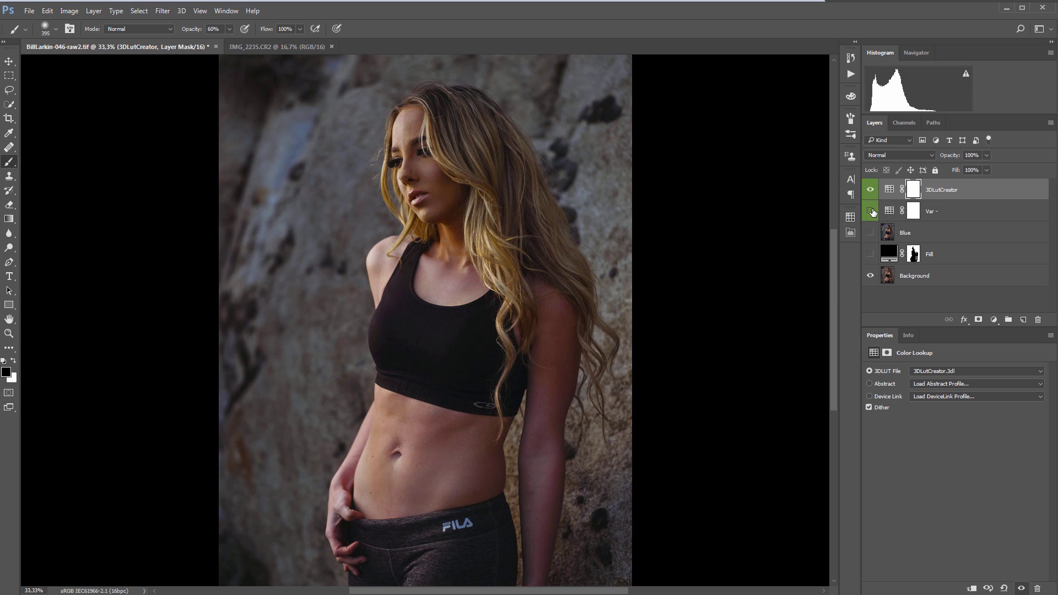
{"action": "left_click", "coordinate": [913, 190]}
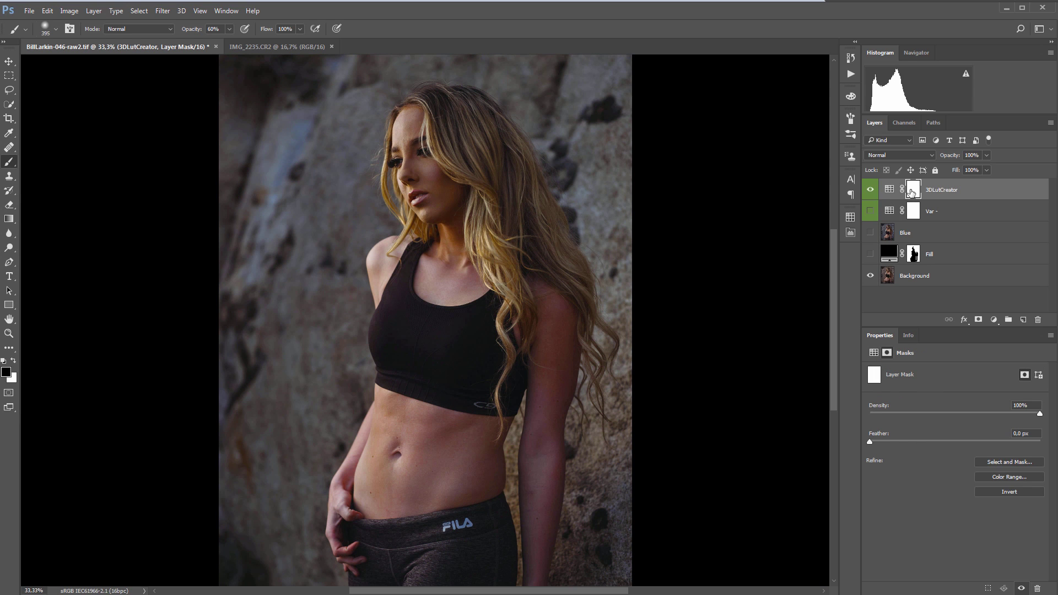
Compare the portrait with and without the 3DLutCreator layer by repeatedly switching its visibility
{"action": "left_click", "coordinate": [870, 190]}
{"action": "left_click", "coordinate": [870, 190]}
{"action": "left_click", "coordinate": [870, 190]}
{"action": "left_click", "coordinate": [870, 190]}
{"action": "left_click", "coordinate": [871, 190]}
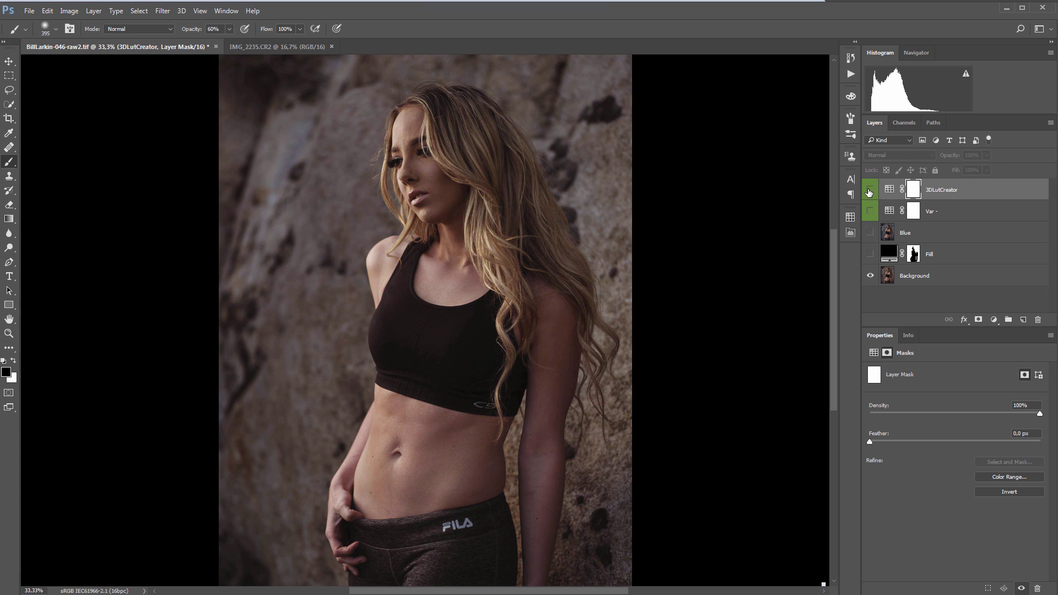
{"action": "left_click", "coordinate": [870, 190]}
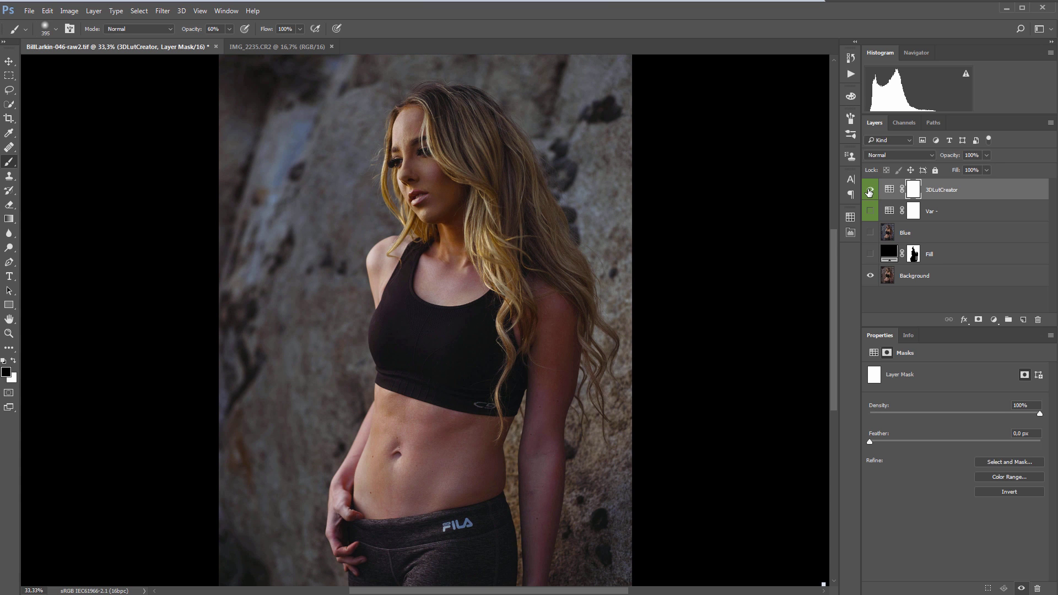
{"action": "left_click", "coordinate": [870, 190]}
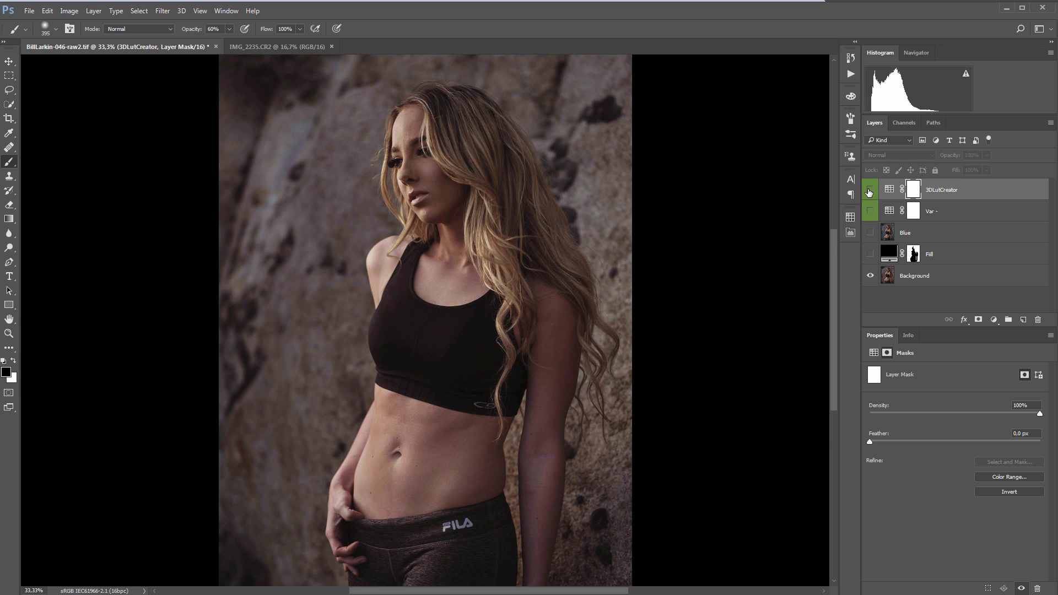
{"action": "left_click", "coordinate": [870, 190]}
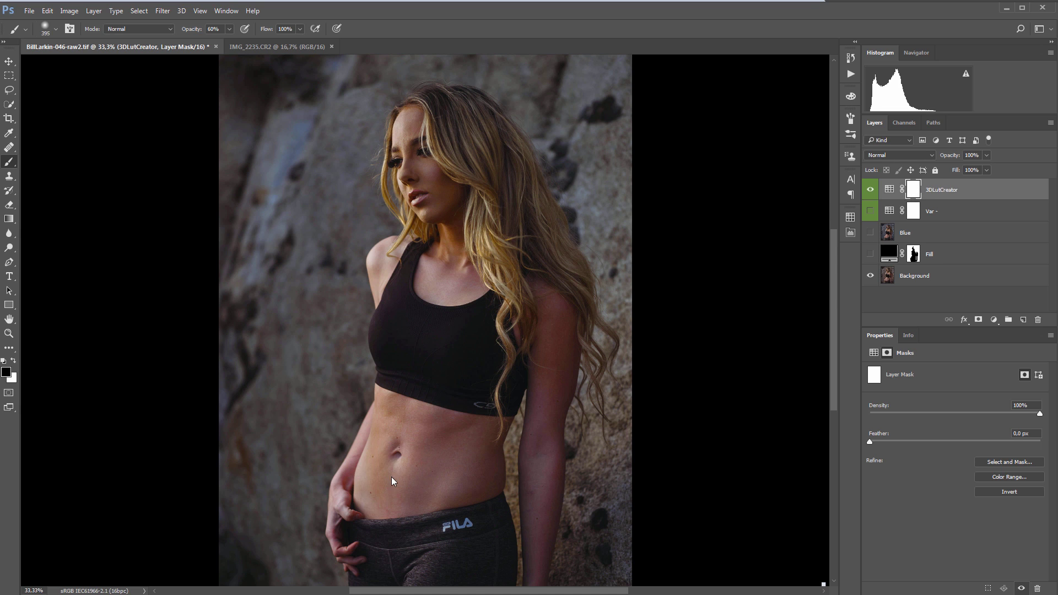
Paint black at 60% opacity on the 3DLutCreator layer's mask over the abdomen and shaded arm, and check the effect
{"action": "left_click_drag", "start_coordinate": [394, 479], "coordinate": [380, 480]}
{"action": "left_click_drag", "start_coordinate": [588, 353], "coordinate": [551, 373]}
{"action": "left_click", "coordinate": [870, 190]}
{"action": "left_click", "coordinate": [870, 191]}
{"action": "left_click", "coordinate": [869, 191]}
Show the "Var -" layer, invert its mask to black, and paint white over the chest, hand and abdomen
{"action": "left_click", "coordinate": [870, 214]}
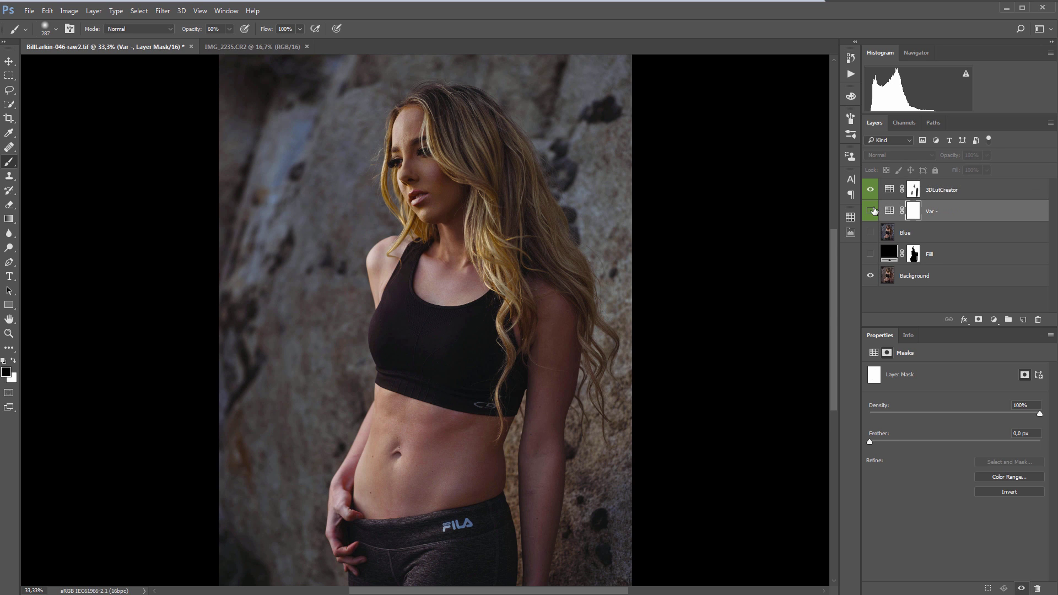
{"action": "left_click", "coordinate": [870, 211]}
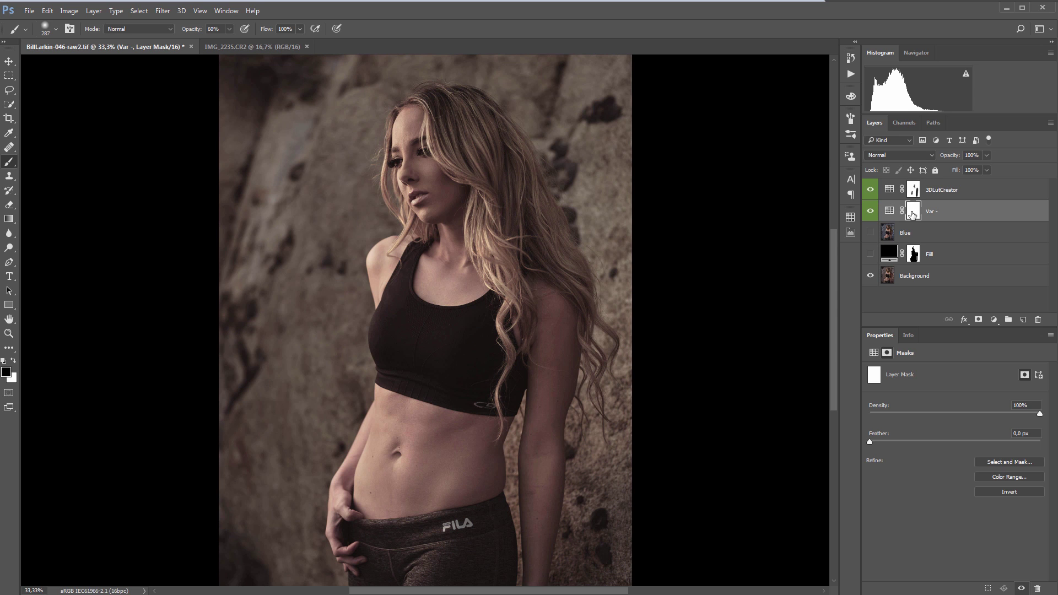
{"action": "key", "text": "ctrl+i"}
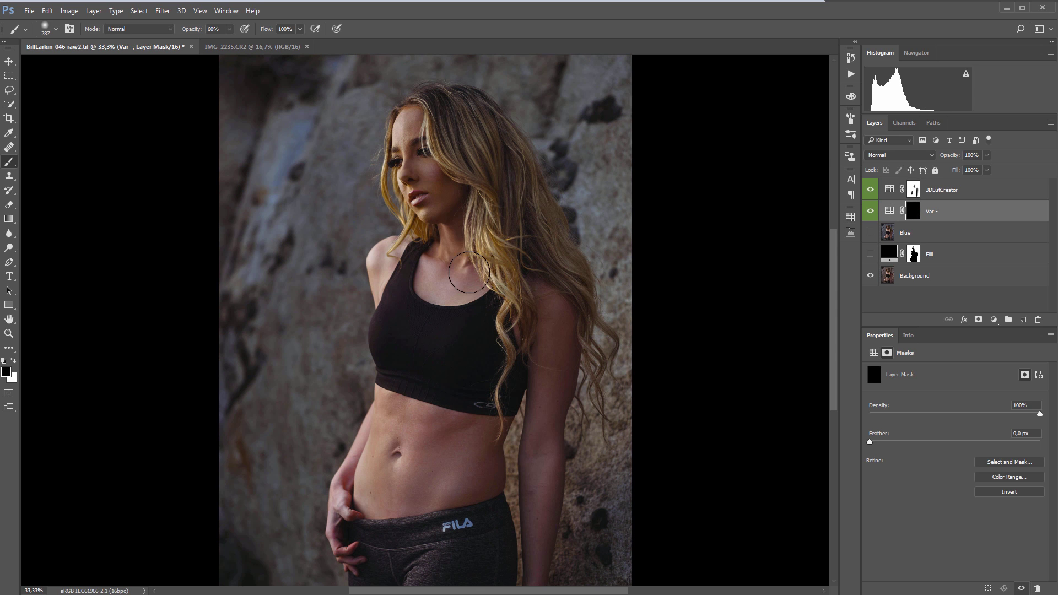
{"action": "key", "text": "x"}
{"action": "mouse_move", "coordinate": [481, 286]}
{"action": "left_mouse_down"}
{"action": "mouse_move", "coordinate": [438, 270]}
{"action": "mouse_move", "coordinate": [471, 277]}
{"action": "left_mouse_up"}
{"action": "left_click_drag", "start_coordinate": [355, 486], "coordinate": [340, 487]}
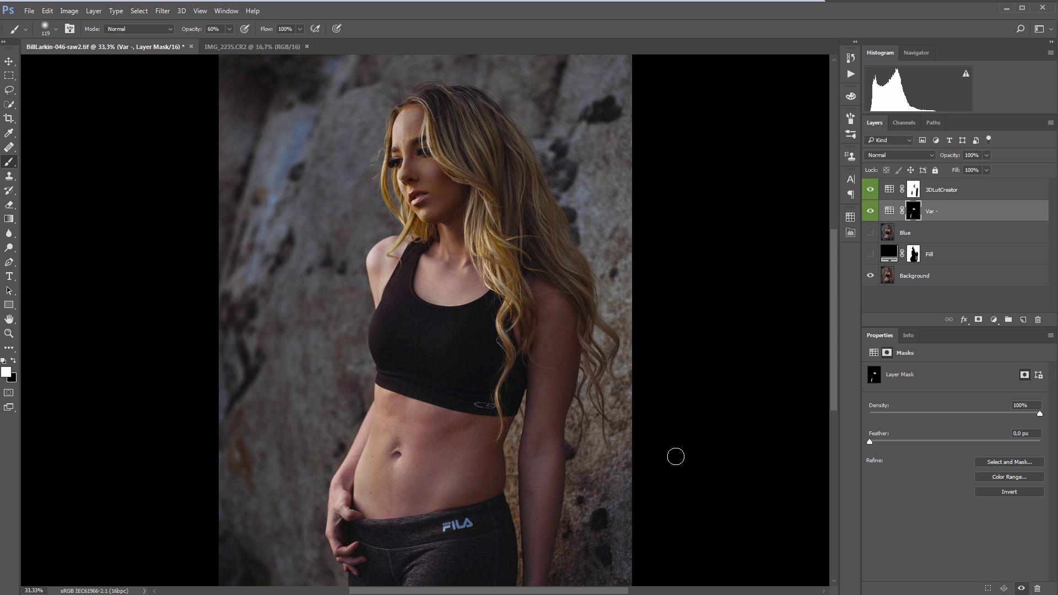
{"action": "mouse_move", "coordinate": [387, 488]}
{"action": "left_mouse_down"}
{"action": "mouse_move", "coordinate": [396, 493]}
{"action": "mouse_move", "coordinate": [387, 492]}
{"action": "left_mouse_up"}
Compare the portrait with and without the "Var -" layer and set that layer's blend mode to Color
{"action": "left_click", "coordinate": [870, 212]}
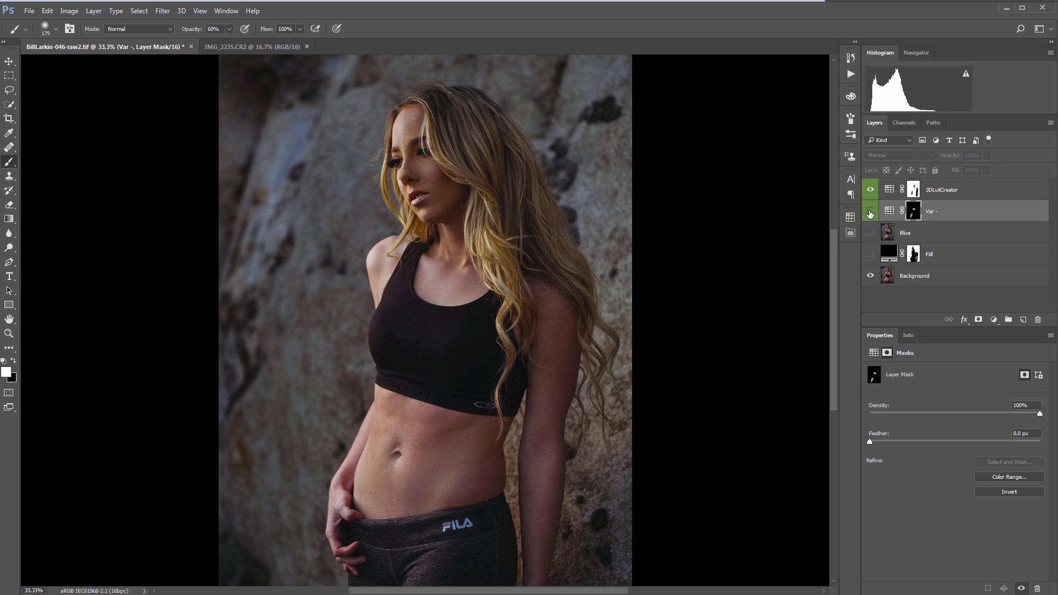
{"action": "left_click", "coordinate": [870, 213]}
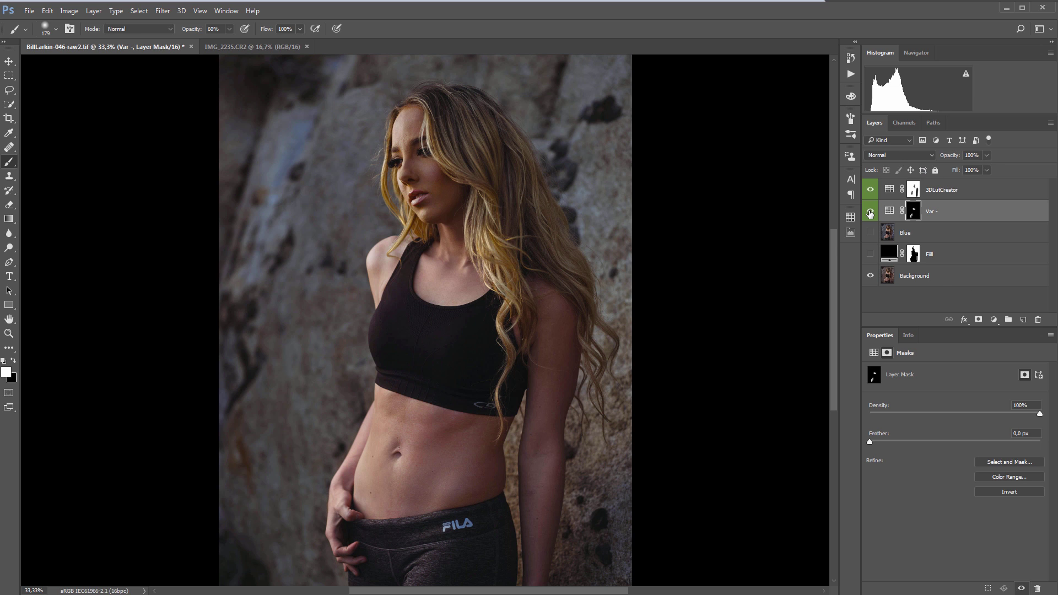
{"action": "left_click", "coordinate": [892, 157]}
{"action": "left_click", "coordinate": [887, 359]}
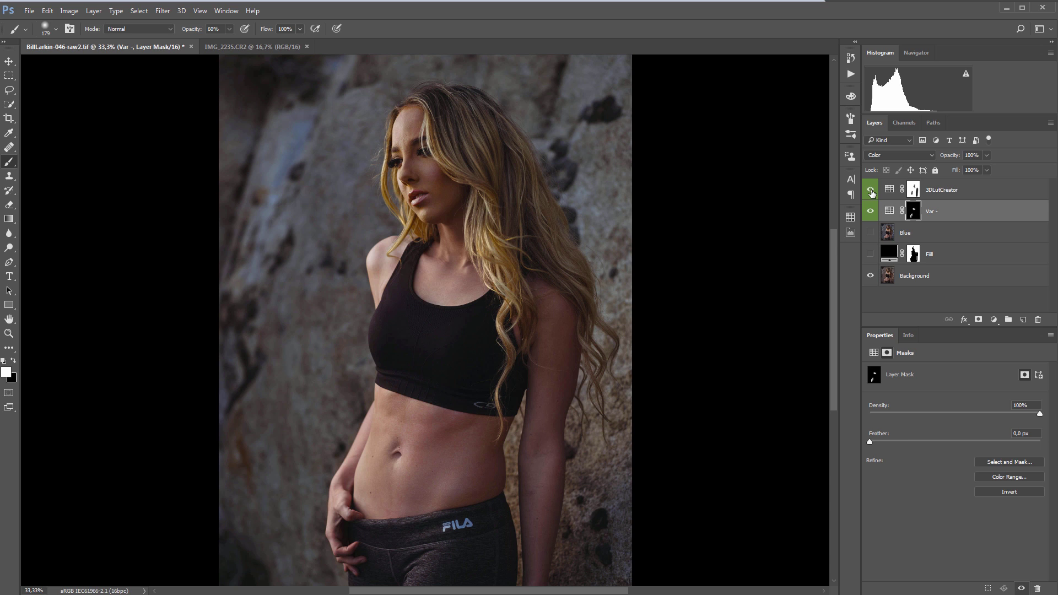
Hide both Color Lookup layers and select the Background layer
{"action": "left_click_drag", "start_coordinate": [871, 192], "coordinate": [870, 211]}
{"action": "left_click", "coordinate": [914, 276]}
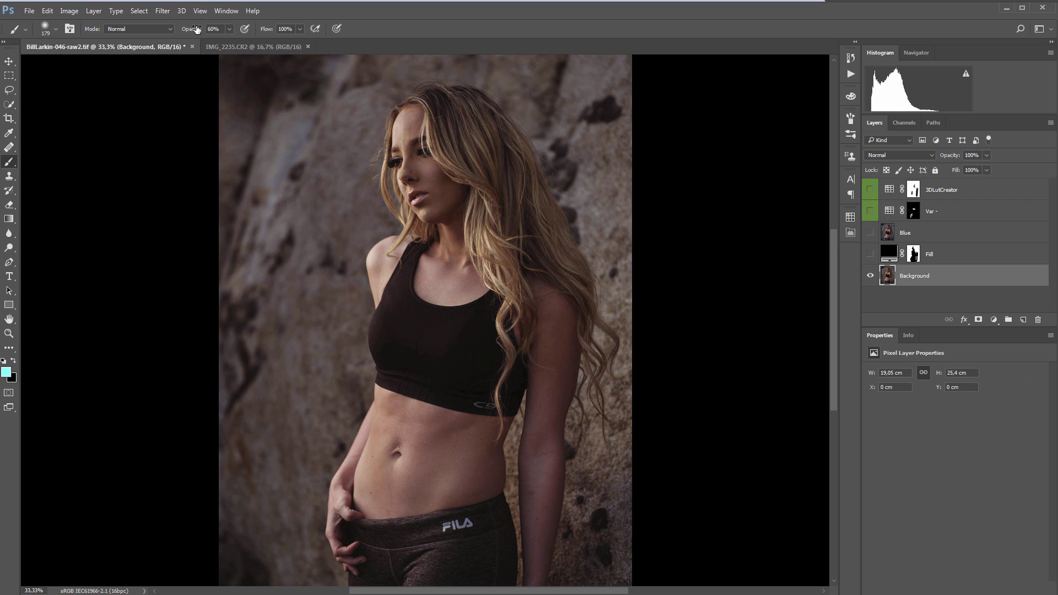
Try a Camera Raw Adjustment Brush stroke along the shaded arm with exposure 0, temperature +30 and saturation -26, compare it, and cancel the filter
{"action": "left_click", "coordinate": [163, 11]}
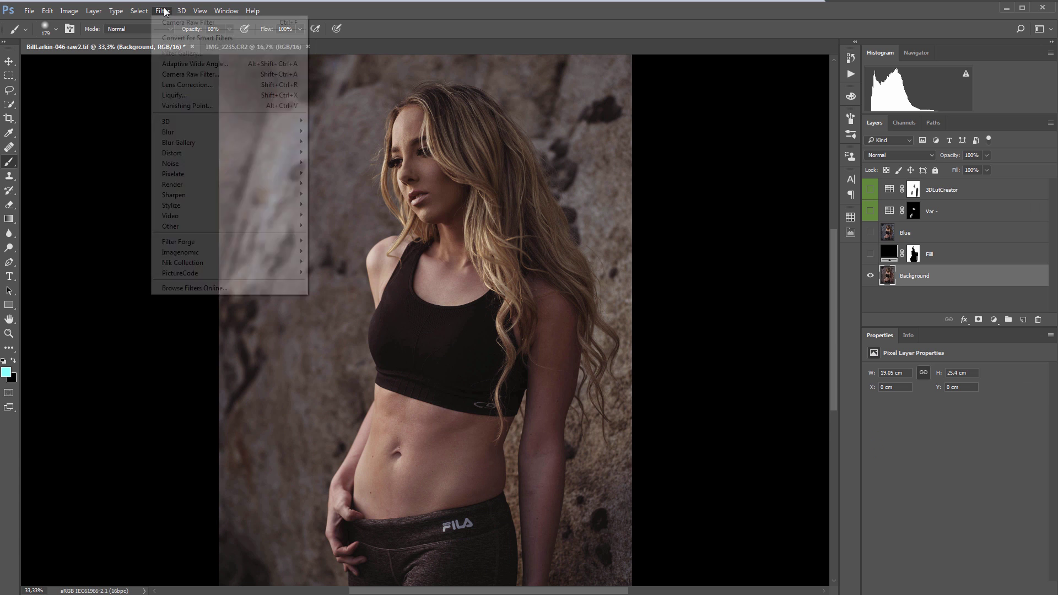
{"action": "left_click", "coordinate": [190, 74]}
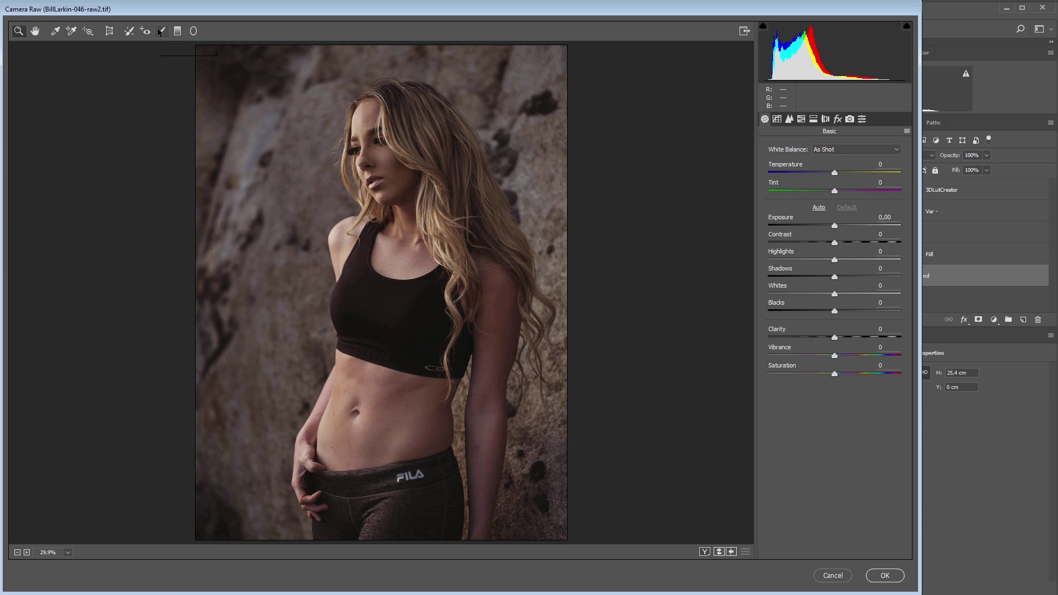
{"action": "left_click", "coordinate": [163, 31]}
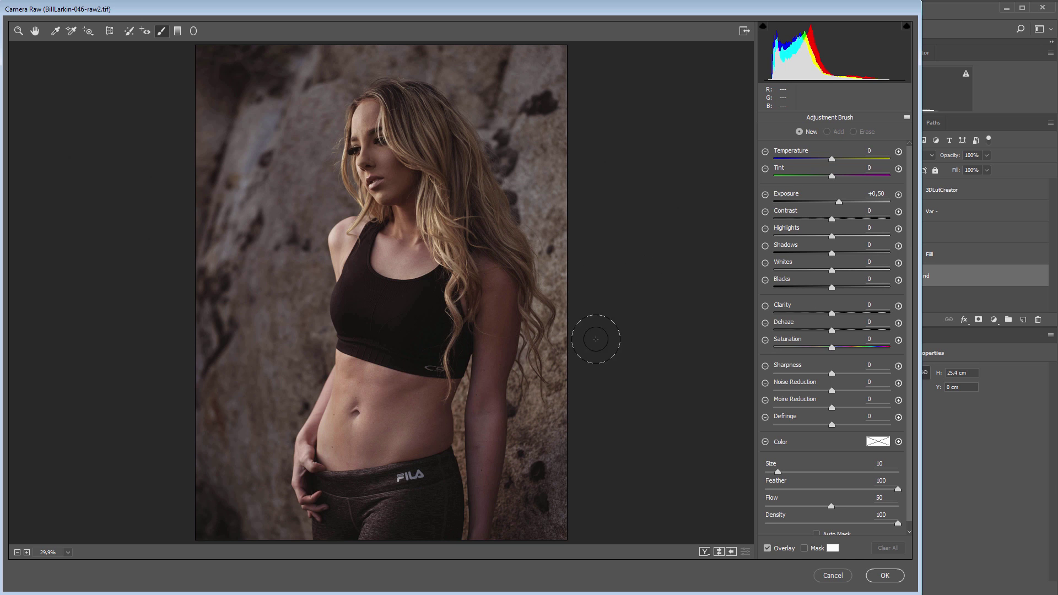
{"action": "left_click_drag", "start_coordinate": [496, 281], "coordinate": [486, 487]}
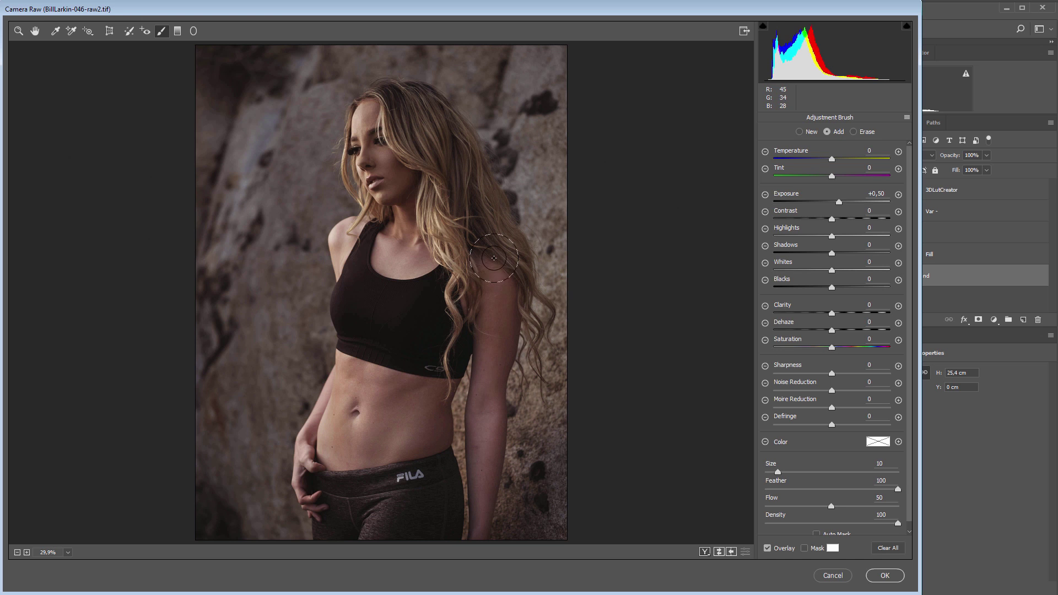
{"action": "double_click", "coordinate": [838, 202]}
{"action": "left_click_drag", "start_coordinate": [831, 159], "coordinate": [849, 158]}
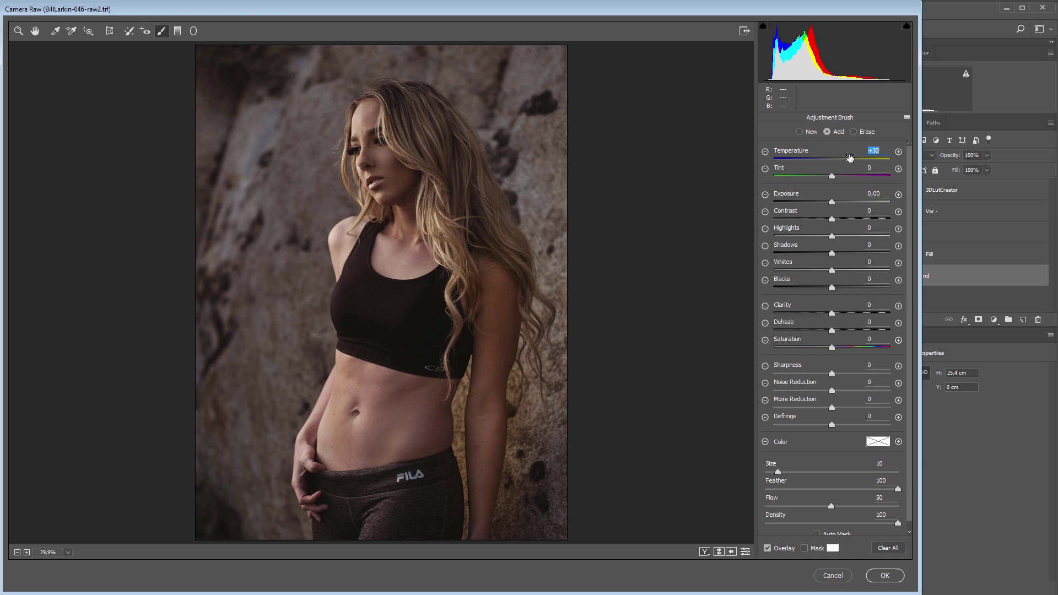
{"action": "left_click_drag", "start_coordinate": [831, 348], "coordinate": [816, 350]}
{"action": "left_click", "coordinate": [722, 551]}
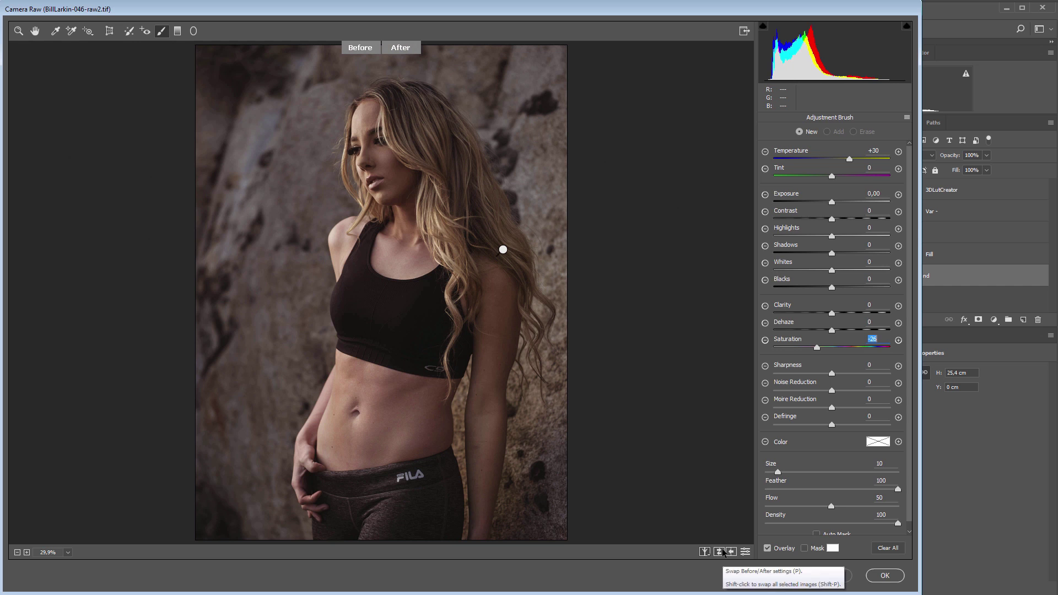
{"action": "left_click", "coordinate": [833, 575]}
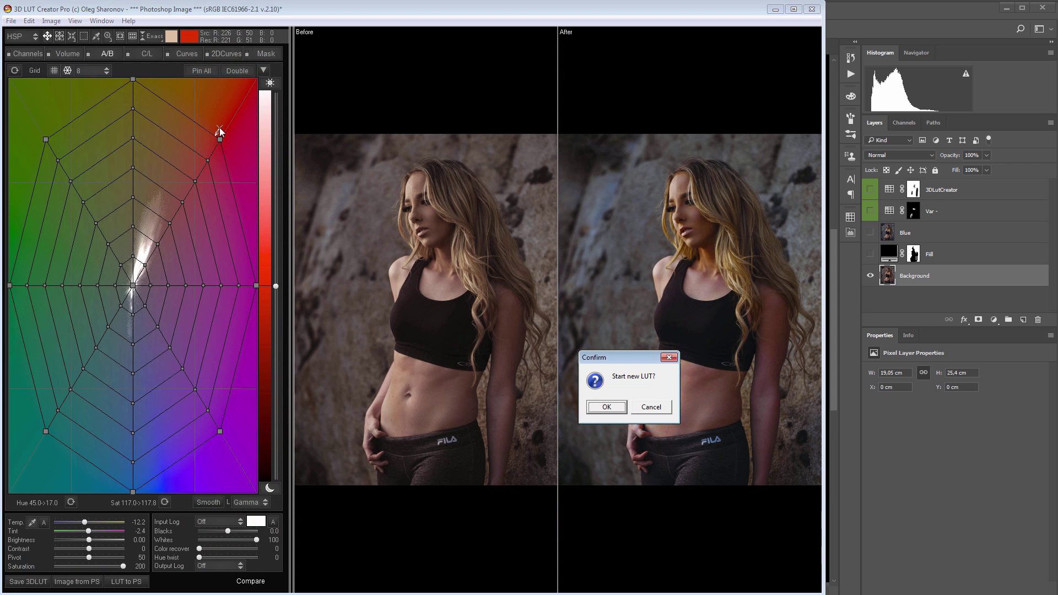
Start a new LUT in 3D LUT Creator with the HSPe colour model and turn off the side-by-side comparison
{"action": "left_click", "coordinate": [608, 408]}
{"action": "left_click", "coordinate": [258, 580]}
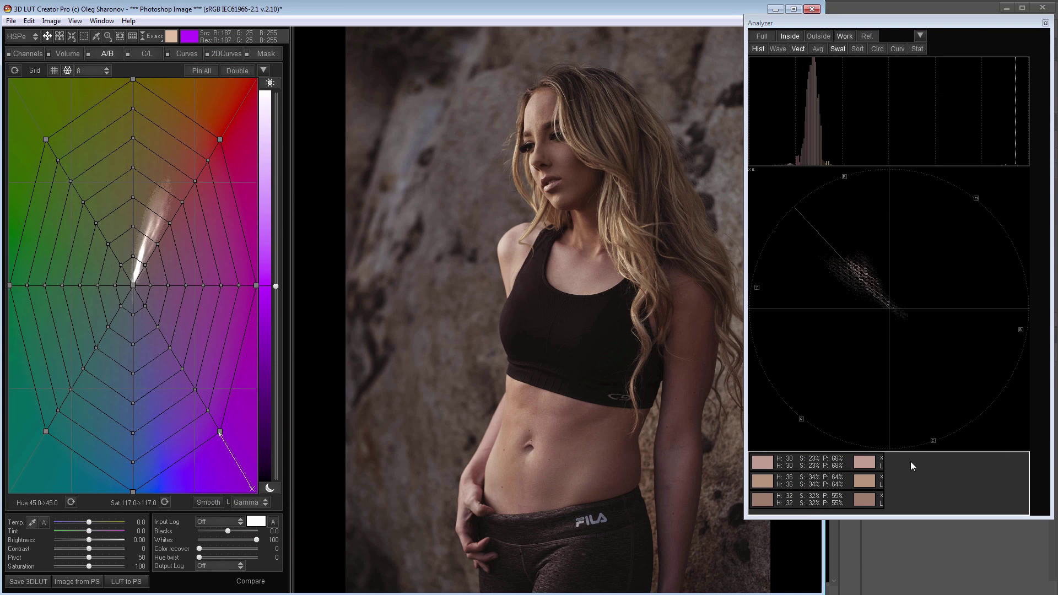
Remove the three existing colour samples and pick three new ones on the face and neck, from highlight to shadow
{"action": "left_click", "coordinate": [880, 458]}
{"action": "left_click", "coordinate": [881, 459]}
{"action": "left_click", "coordinate": [881, 460]}
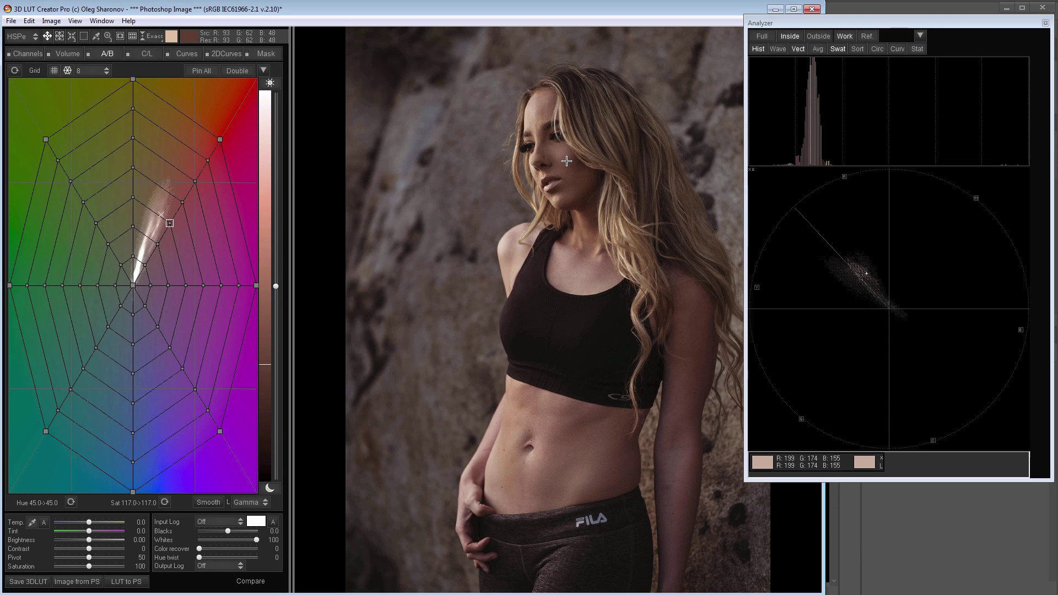
{"action": "left_click", "coordinate": [549, 103]}
{"action": "left_click", "coordinate": [550, 102]}
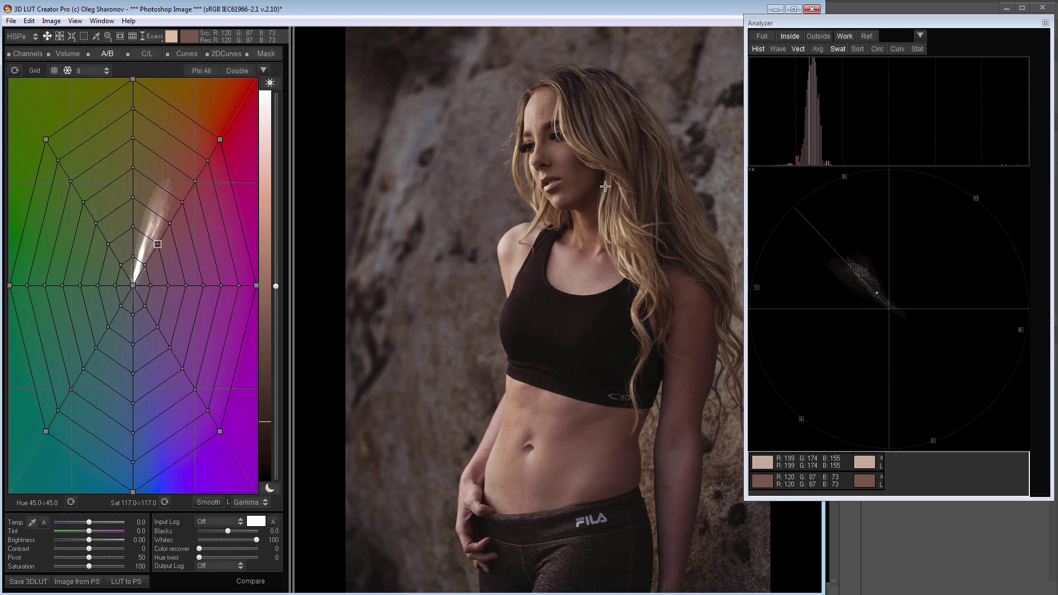
{"action": "left_click", "coordinate": [593, 208]}
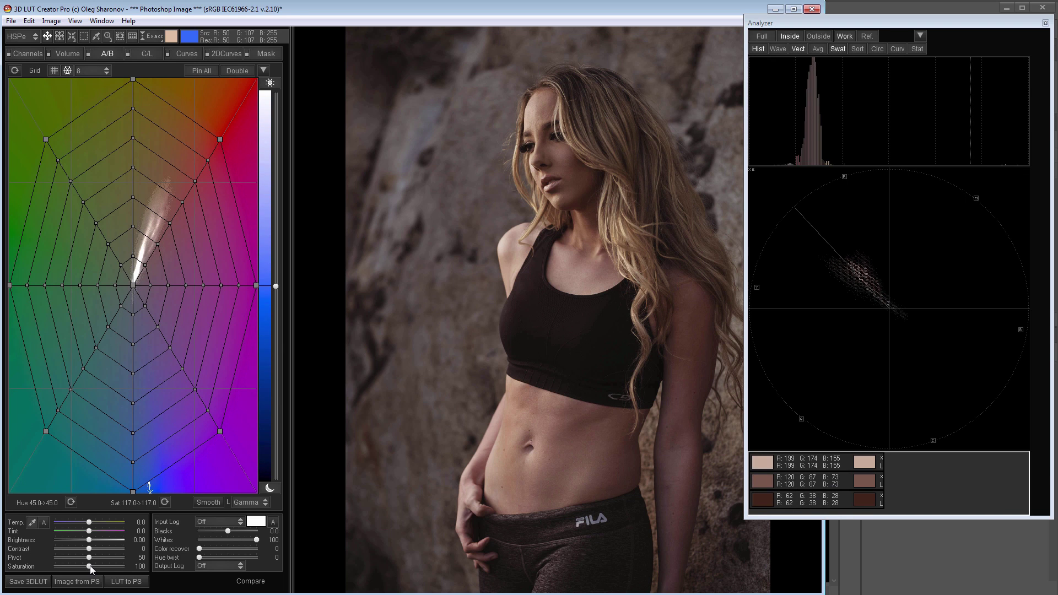
Raise the saturation to about 139 and set the colour sample readouts to HSP
{"action": "left_click_drag", "start_coordinate": [89, 566], "coordinate": [104, 565]}
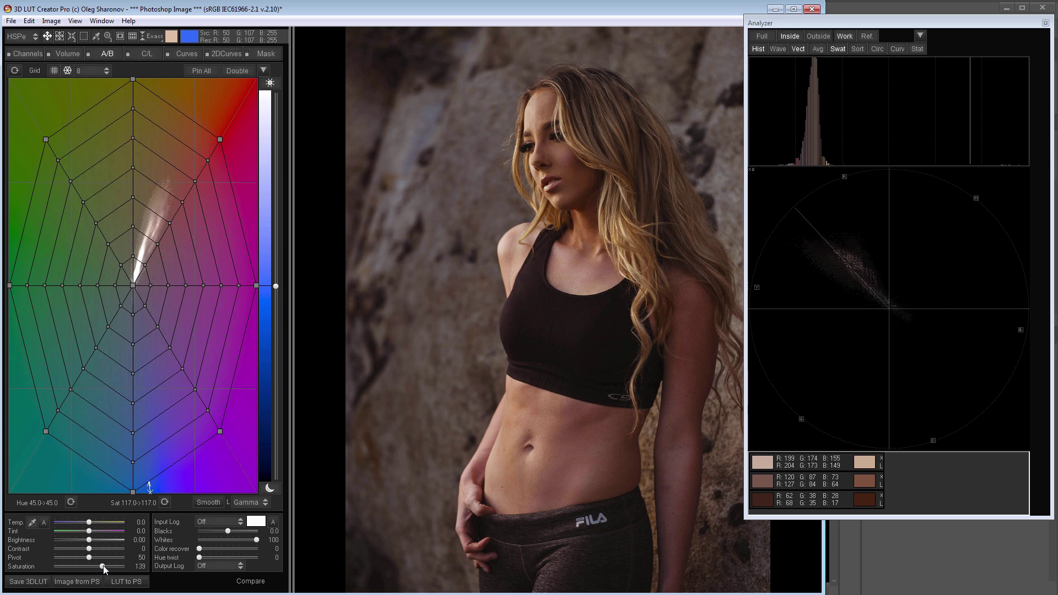
{"action": "left_click", "coordinate": [795, 467]}
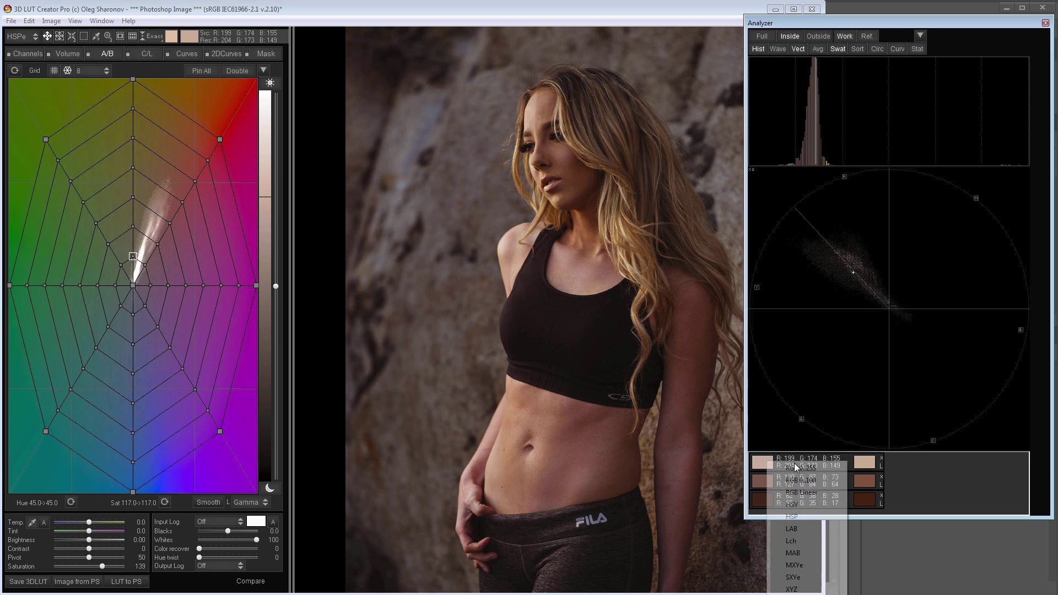
{"action": "left_click", "coordinate": [792, 516]}
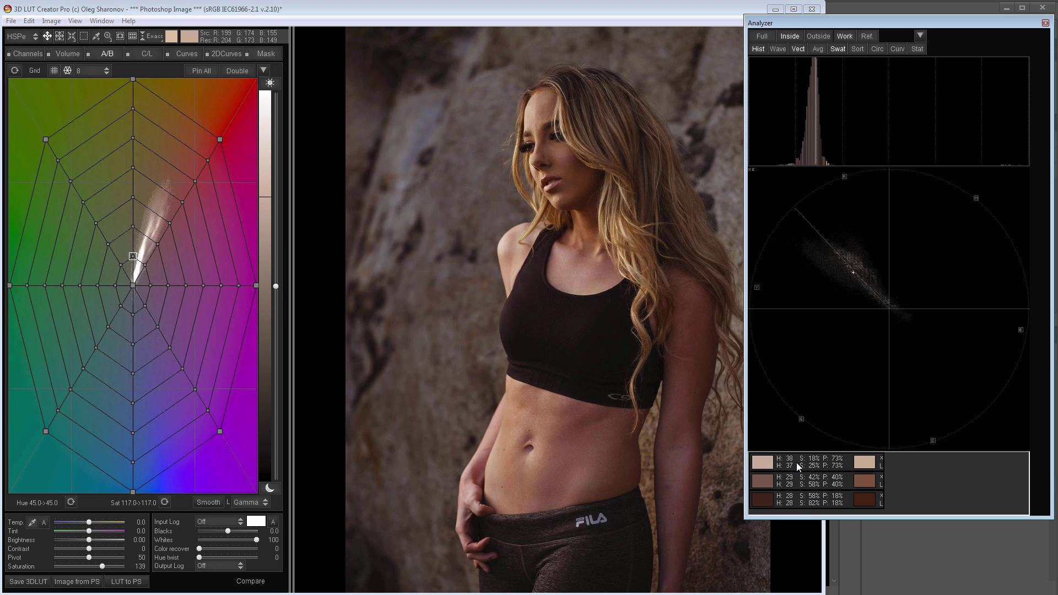
{"action": "left_click", "coordinate": [797, 467]}
{"action": "left_click", "coordinate": [793, 516]}
Show the curves and set the curve colour-matching mode to Exact
{"action": "left_click", "coordinate": [185, 54]}
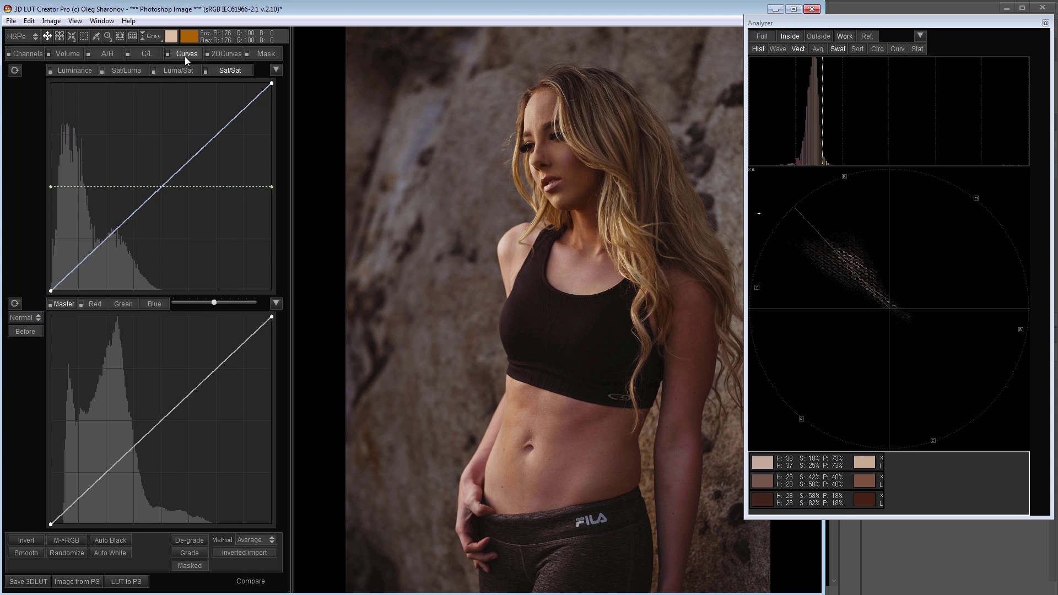
{"action": "left_click", "coordinate": [154, 36]}
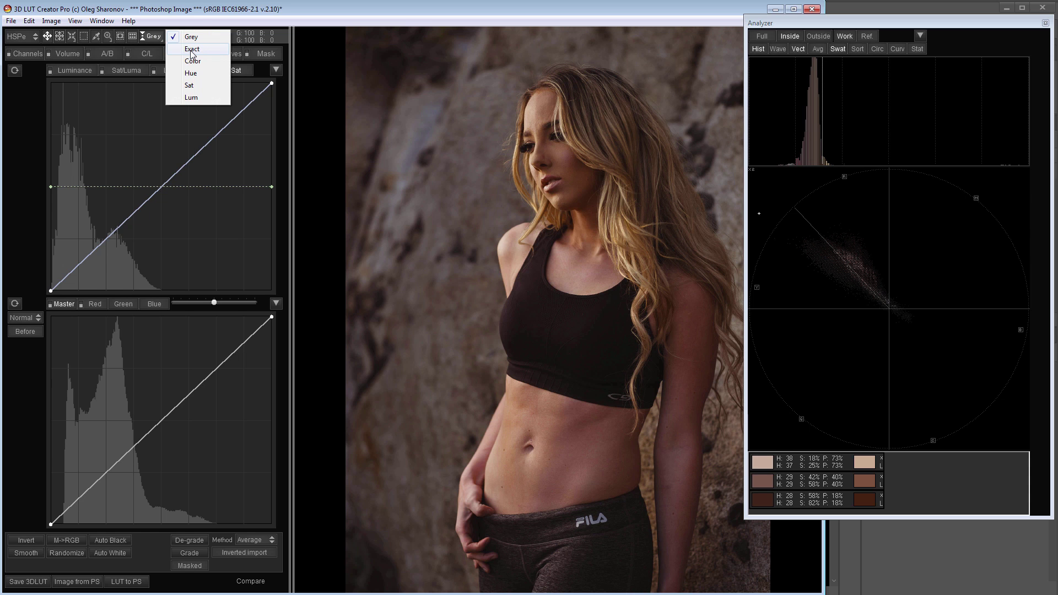
{"action": "left_click", "coordinate": [192, 50]}
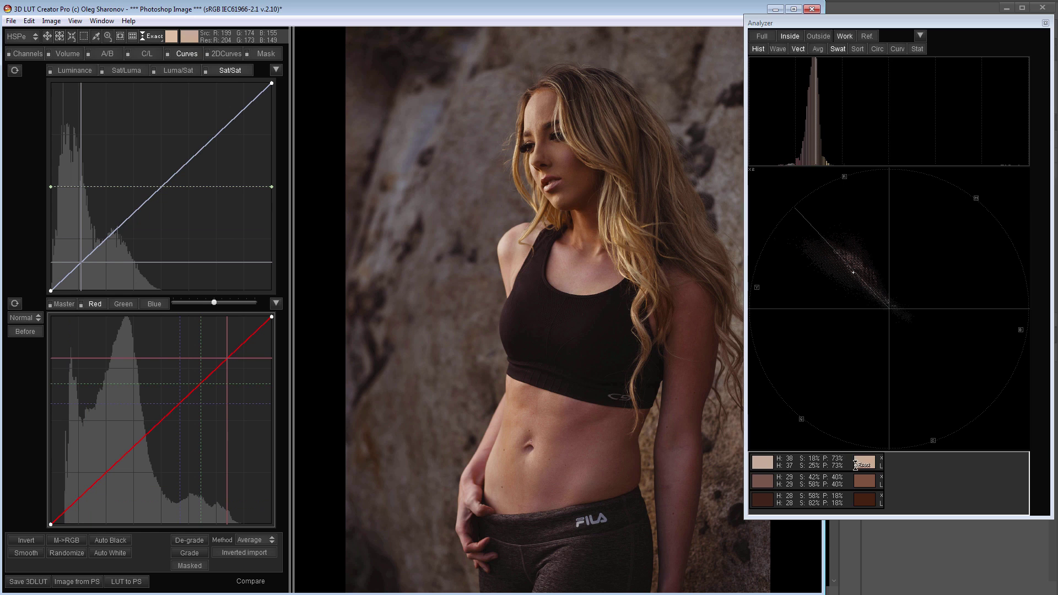
Try matching the highlight, midtone and shadow samples to their source colours with Exact curve points, and undo the points
{"action": "left_click", "coordinate": [764, 465]}
{"action": "left_click", "coordinate": [763, 461]}
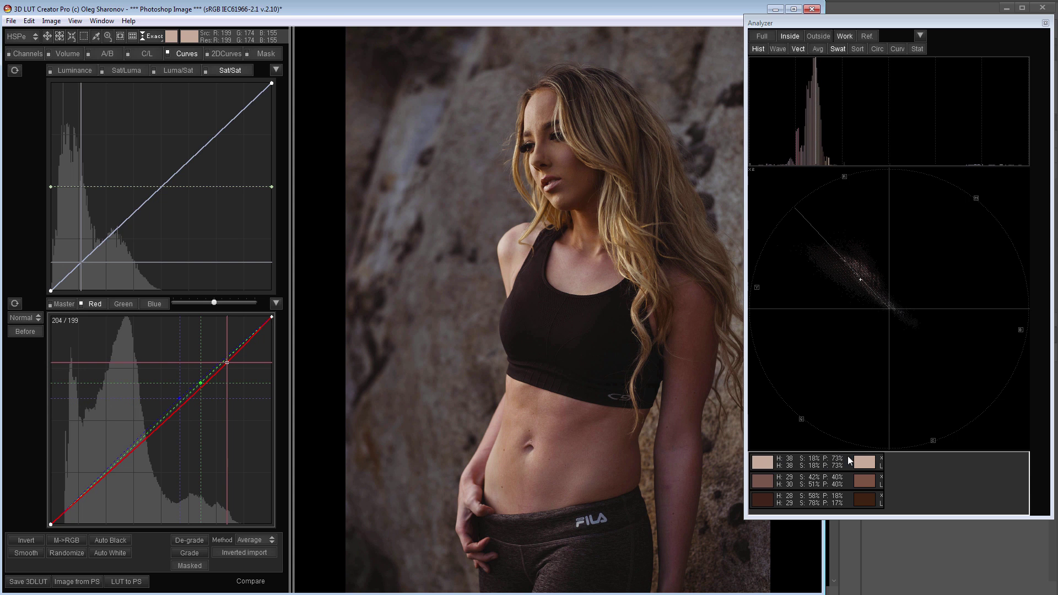
{"action": "left_click", "coordinate": [762, 480]}
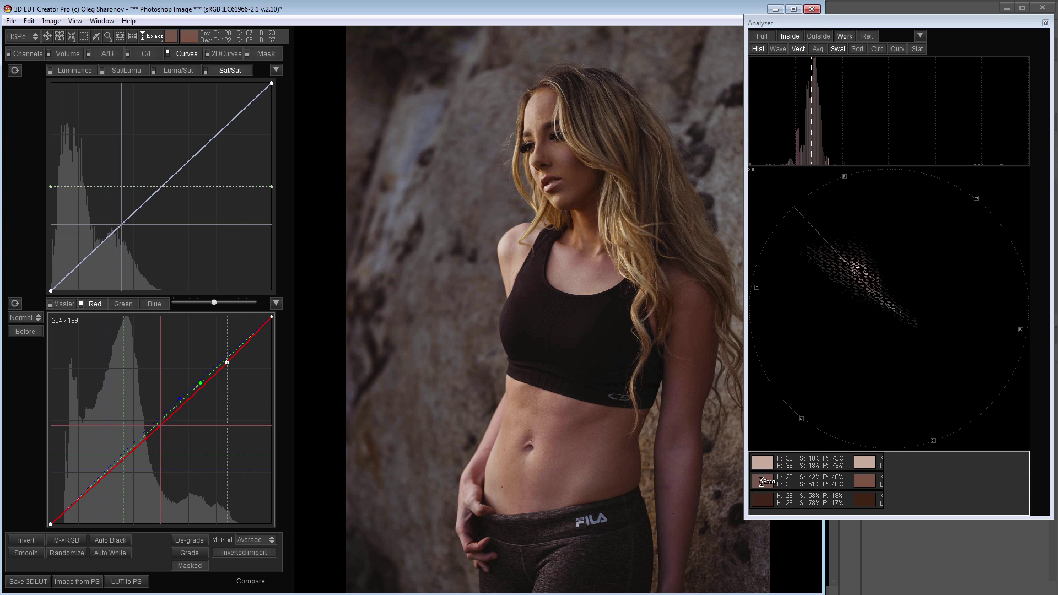
{"action": "left_click", "coordinate": [762, 499]}
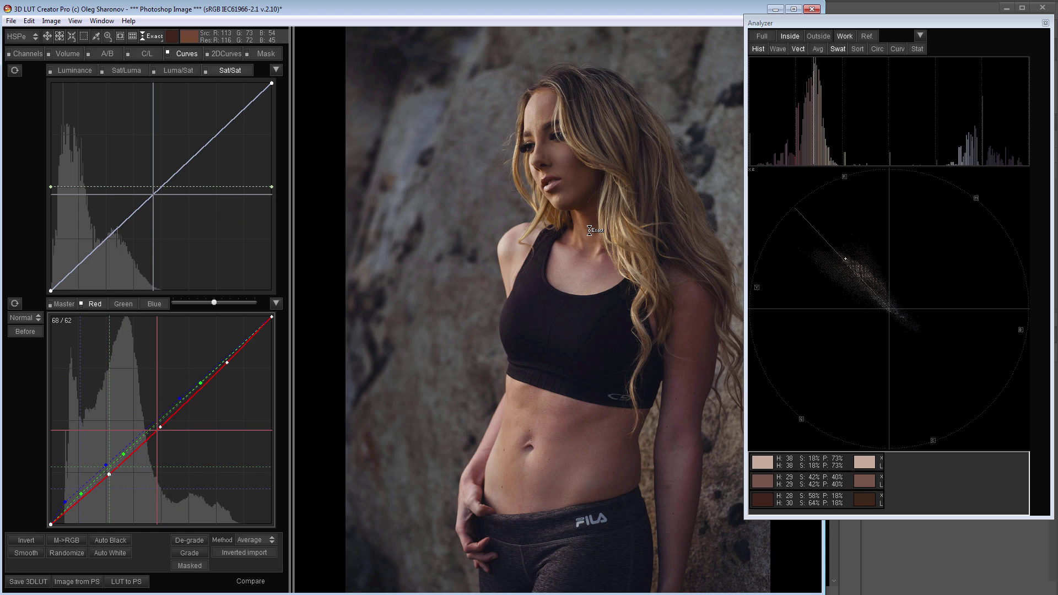
{"action": "key", "text": "ctrl+z"}
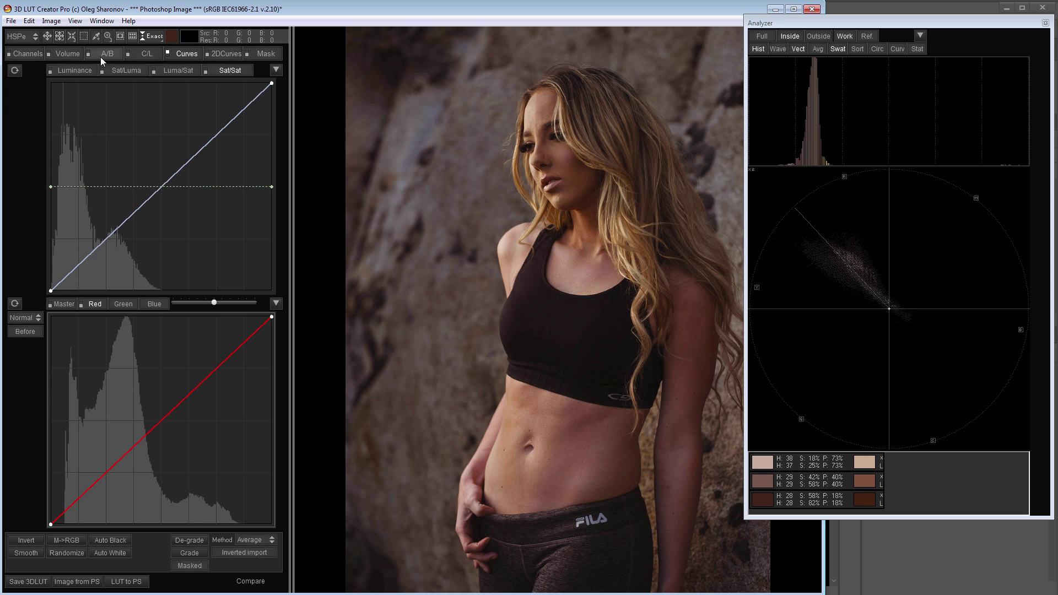
Lower the saturation to 65 and match the three skin samples to their source colours with Exact curve points
{"action": "left_click", "coordinate": [100, 57]}
{"action": "left_click_drag", "start_coordinate": [88, 566], "coordinate": [77, 567]}
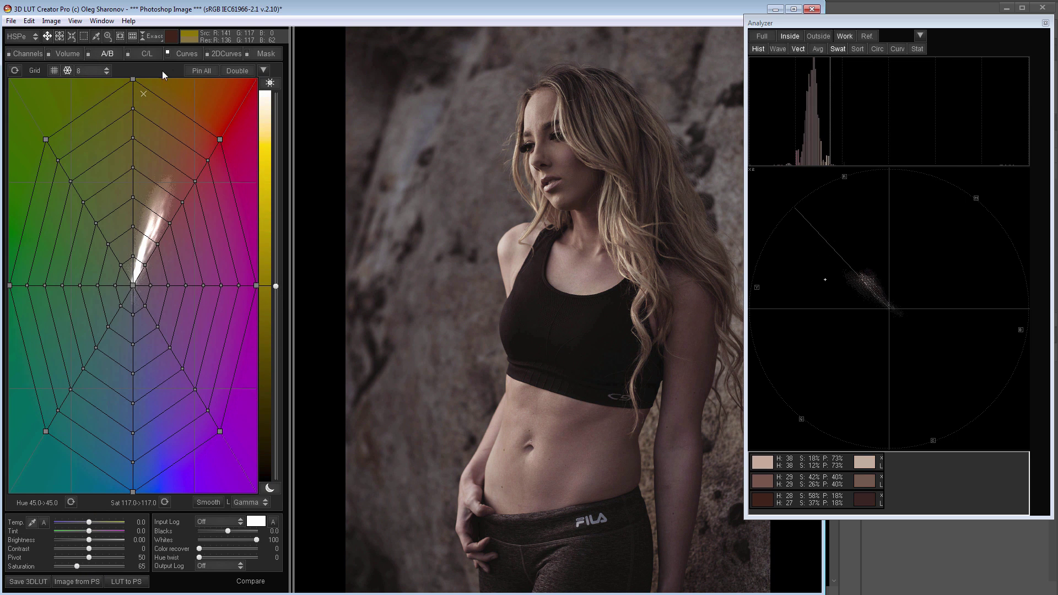
{"action": "left_click", "coordinate": [184, 53]}
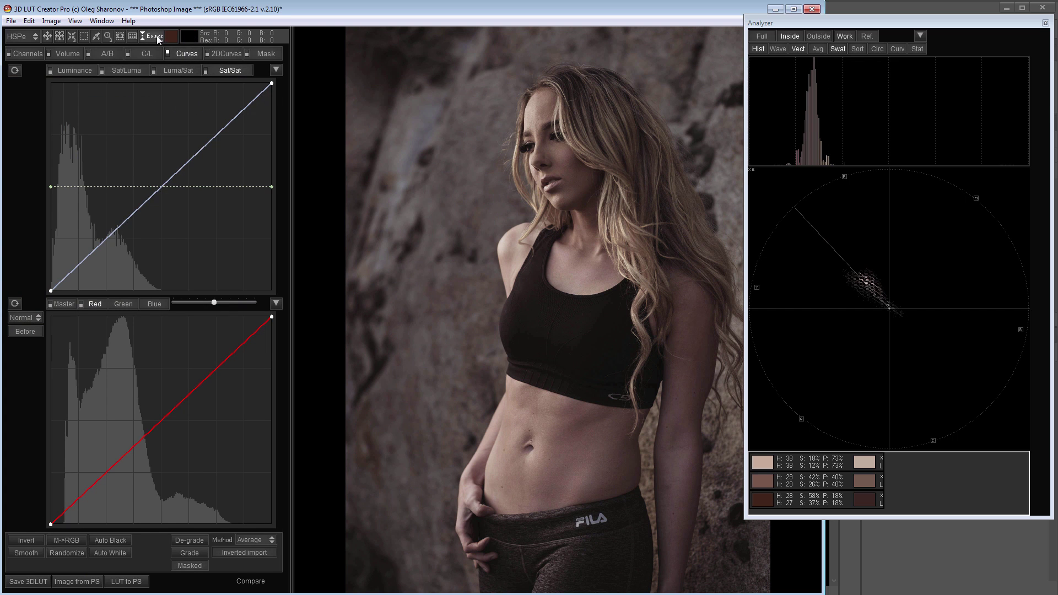
{"action": "left_click", "coordinate": [157, 36]}
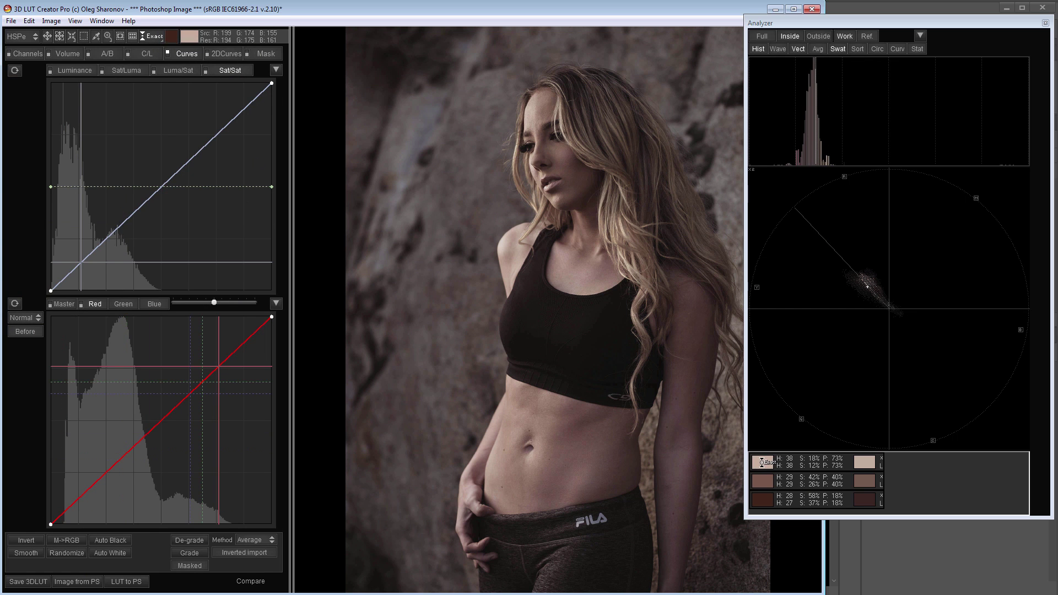
{"action": "left_click", "coordinate": [762, 461]}
{"action": "left_click", "coordinate": [762, 483]}
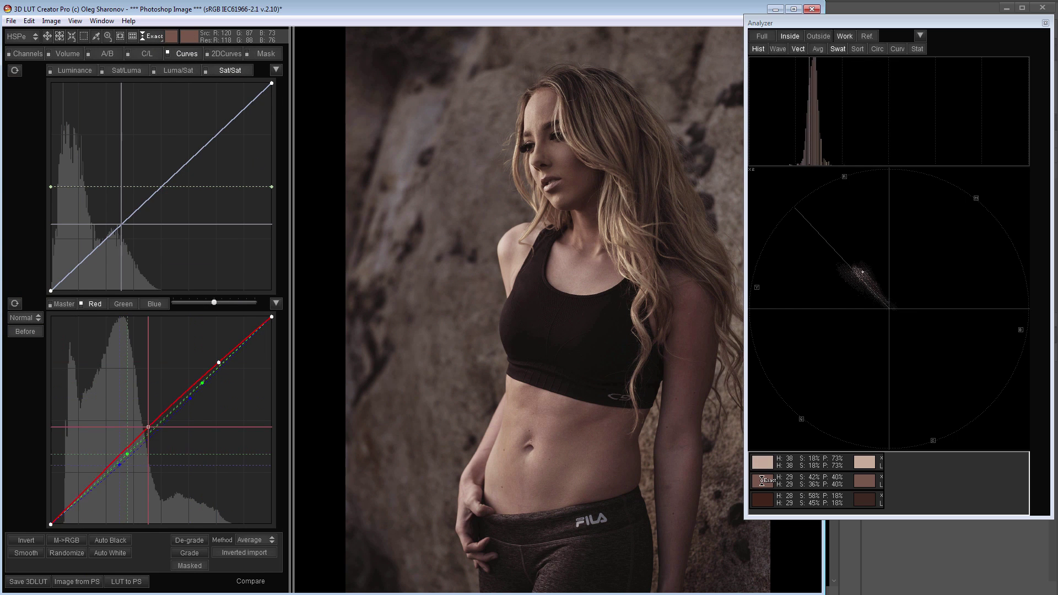
{"action": "left_click", "coordinate": [763, 499]}
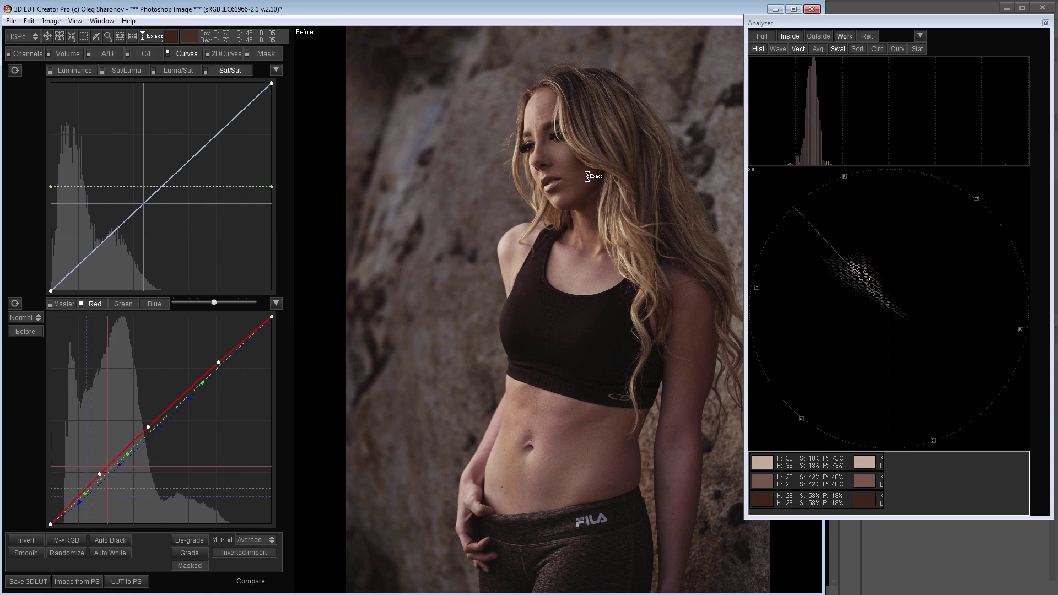
Compare the skin around the neck before and after the correction, and undo the saturation reduction and curve points
{"action": "left_click", "coordinate": [590, 207]}
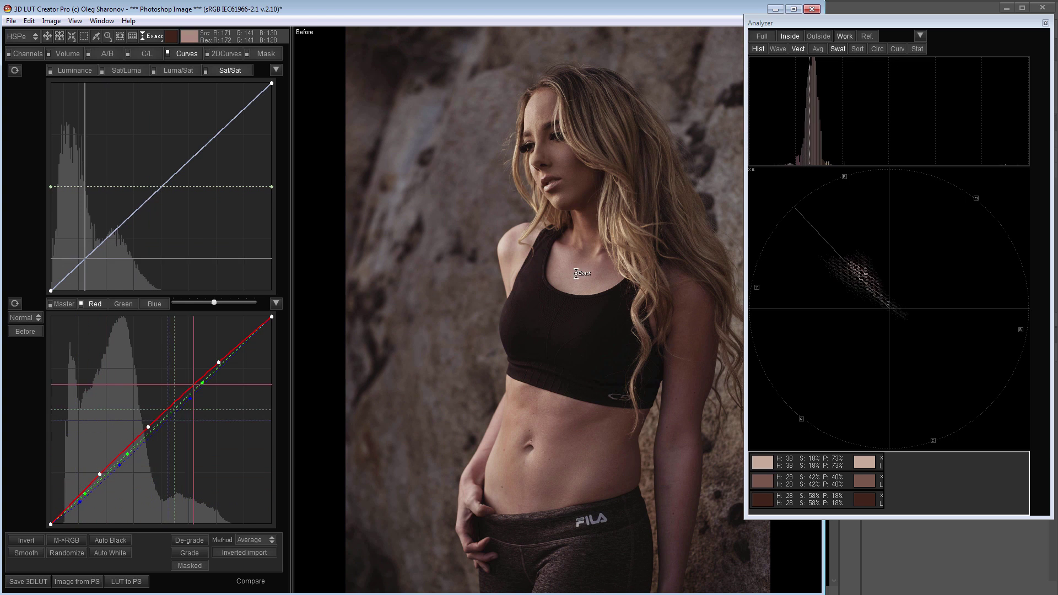
{"action": "left_click", "coordinate": [590, 215]}
{"action": "left_click", "coordinate": [590, 215]}
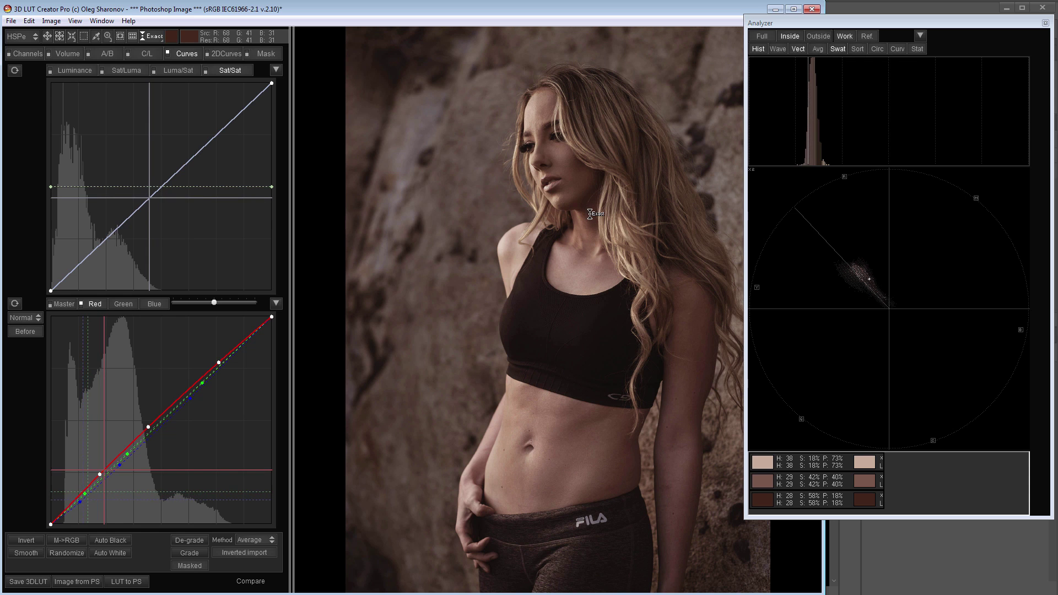
{"action": "key", "text": "ctrl+z"}
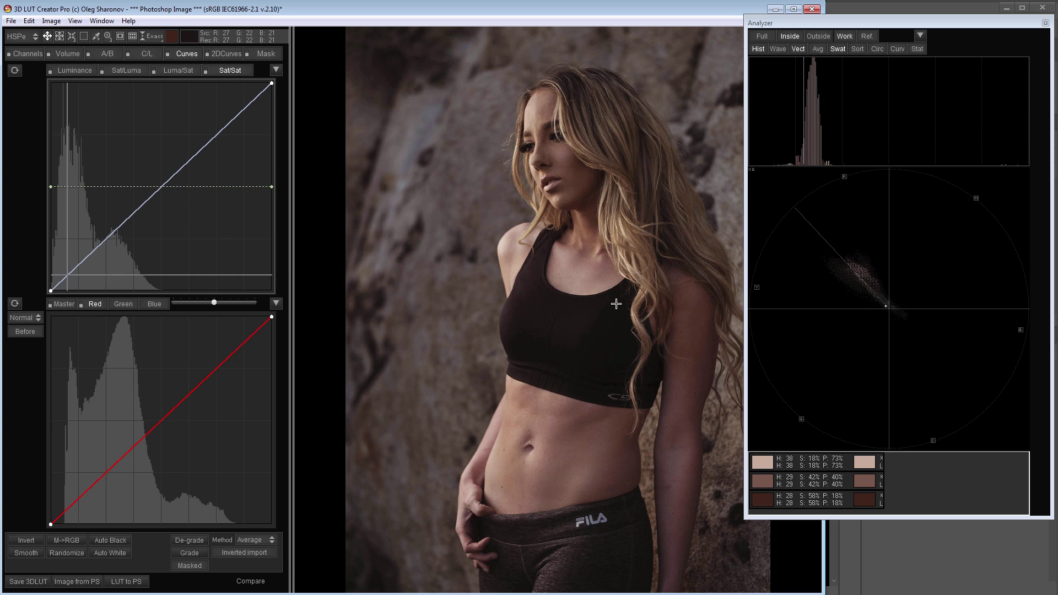
Flatten the Sat/Sat curve with a point at 64/64, the start point at 0/61 and the end point at 255/64
{"action": "left_click", "coordinate": [106, 238]}
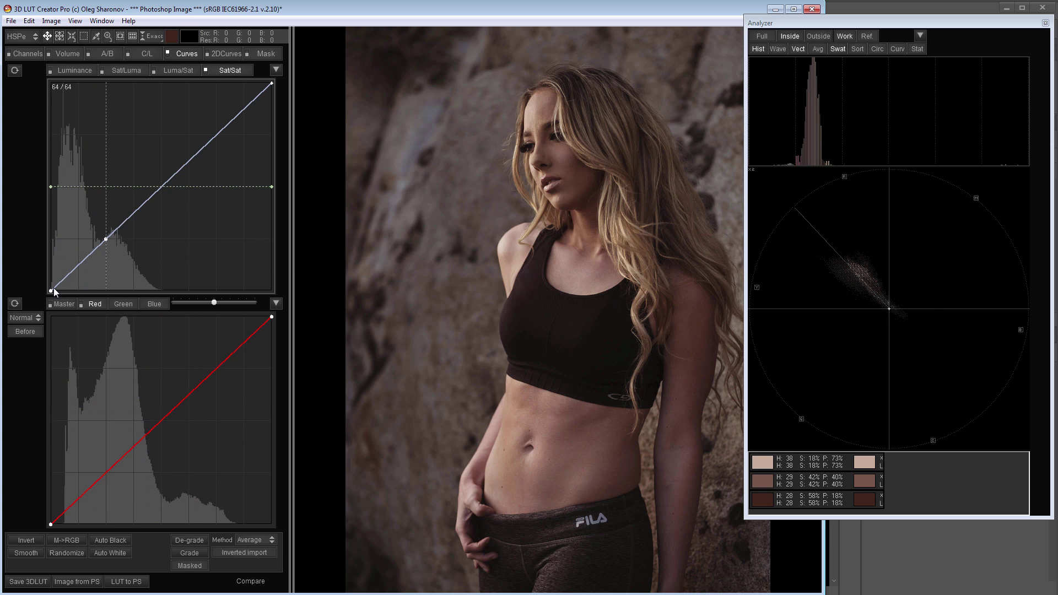
{"action": "left_click_drag", "start_coordinate": [53, 288], "coordinate": [51, 240]}
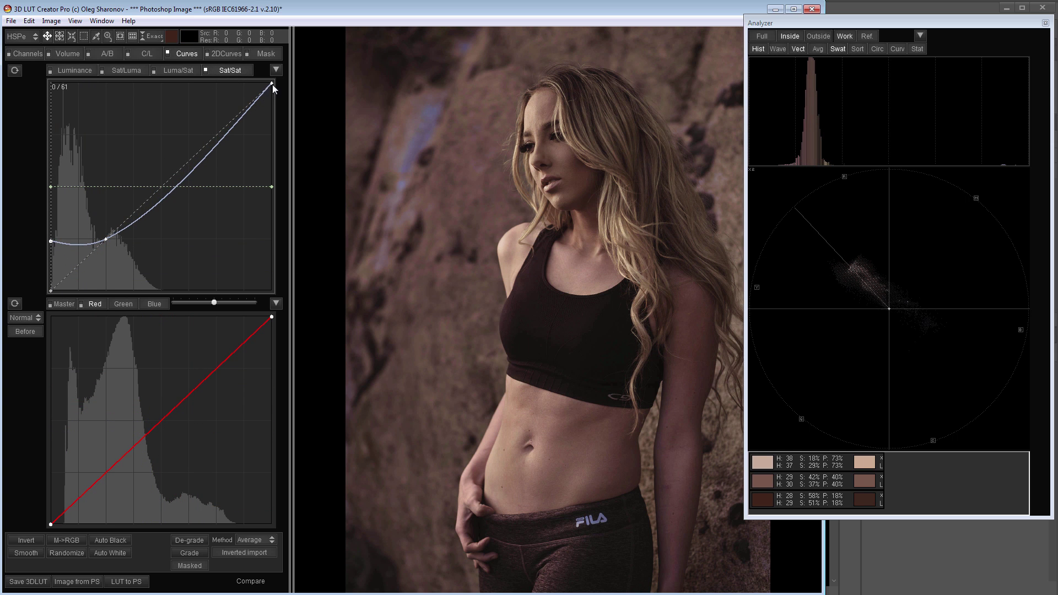
{"action": "left_click_drag", "start_coordinate": [272, 84], "coordinate": [312, 238]}
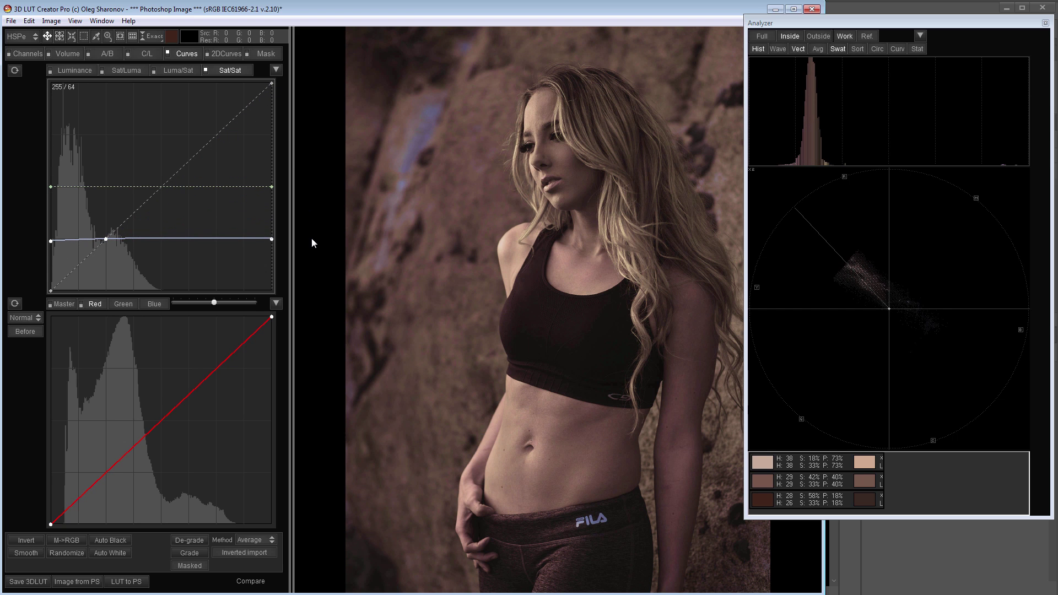
Set the LUT's master Blend to -85, check the effect on the portrait, and return to the A/B colour grid
{"action": "left_click", "coordinate": [261, 58]}
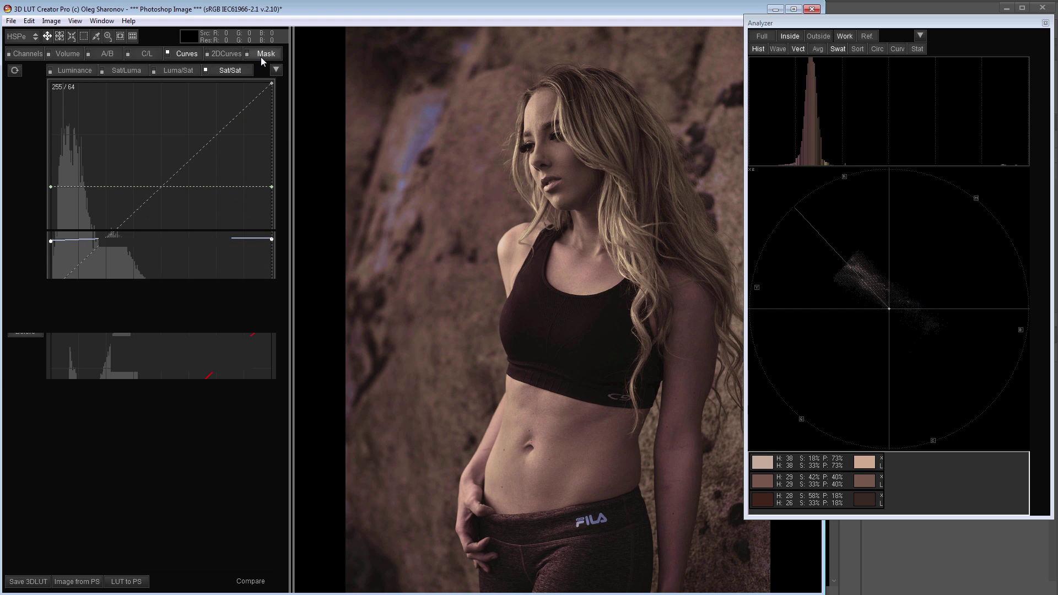
{"action": "left_click_drag", "start_coordinate": [212, 340], "coordinate": [181, 337]}
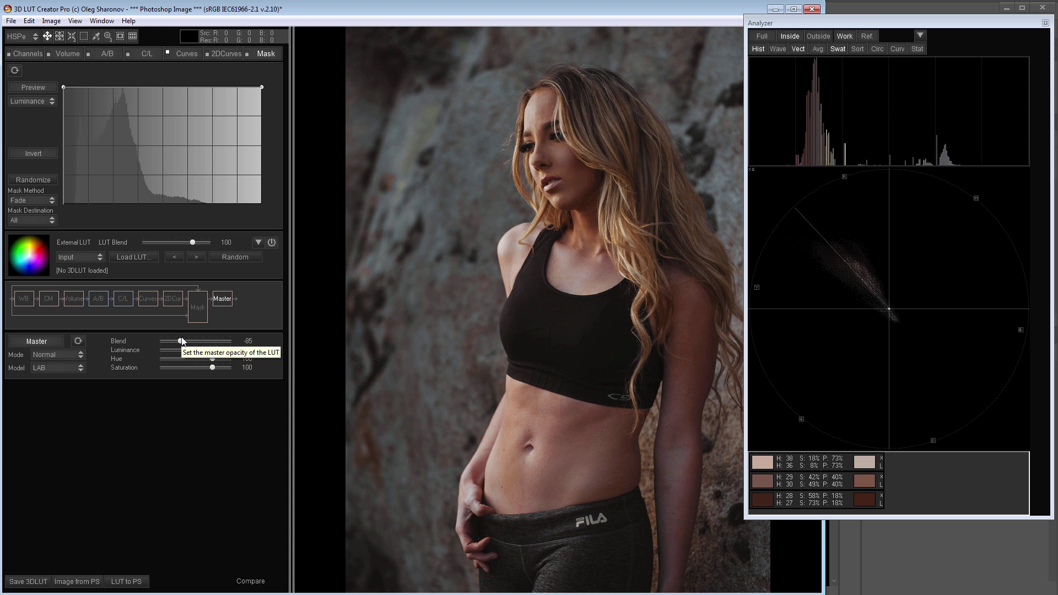
{"action": "left_click_drag", "start_coordinate": [332, 293], "coordinate": [650, 355]}
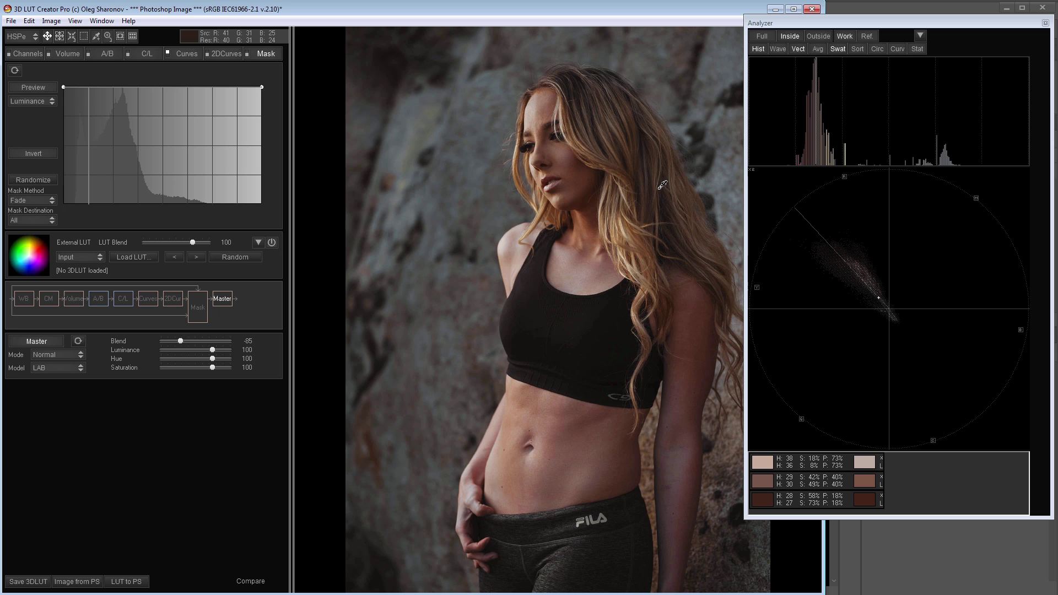
{"action": "key", "text": "ctrl+3"}
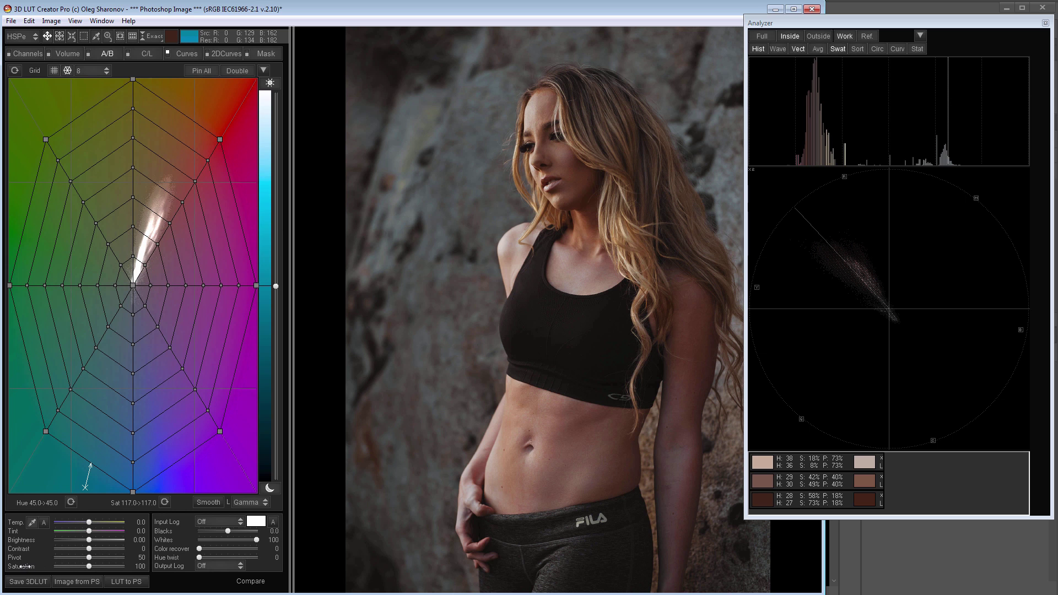